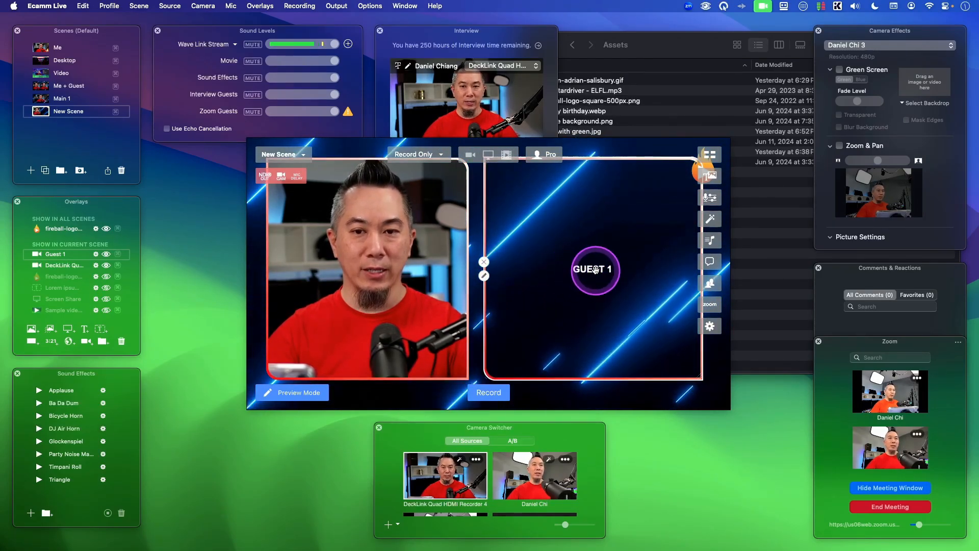
Step: Set the video source of the second camera overlay in New Scene to the Guest 1 placeholder
click(485, 276)
click(399, 176)
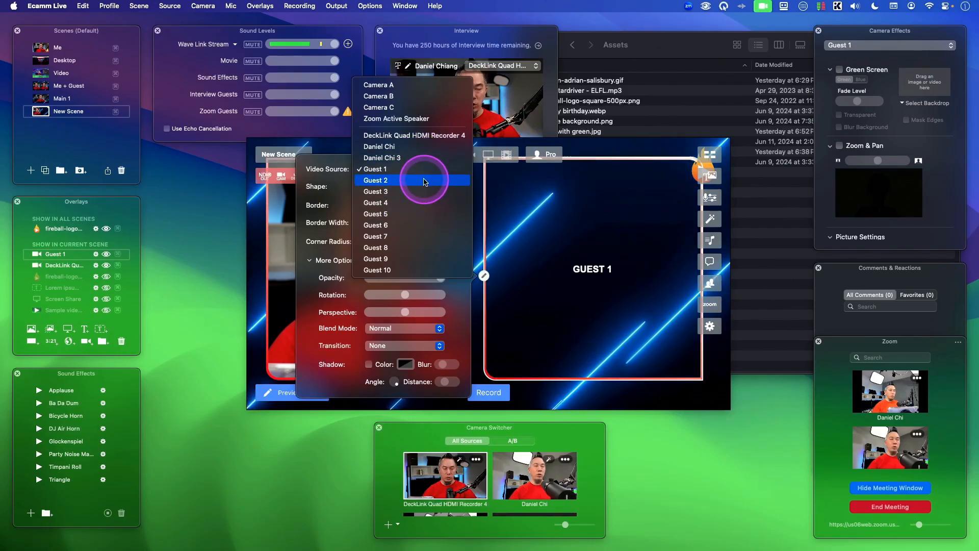
click(393, 169)
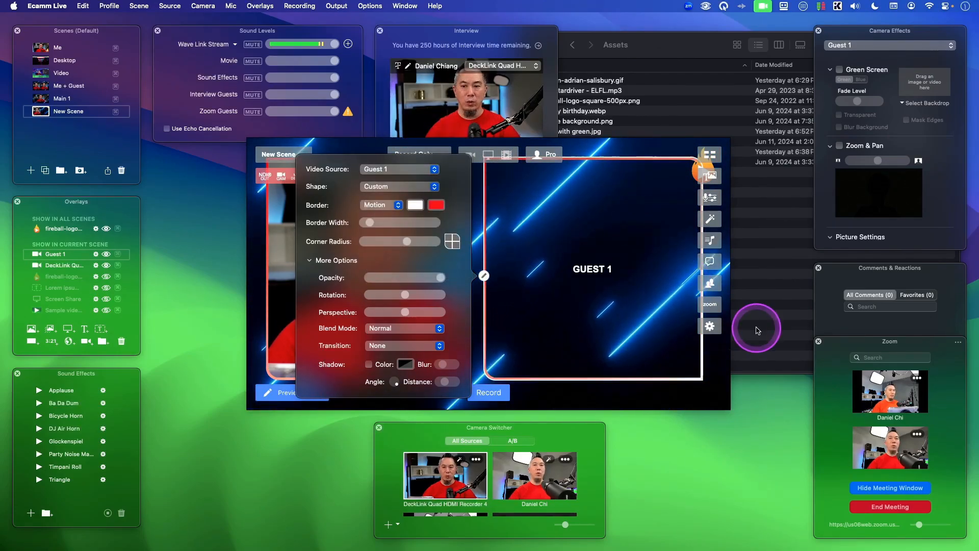
Step: Move the Zoom participants window next to the preview and assign the second participant to the Guest 1 placeholder
click(920, 437)
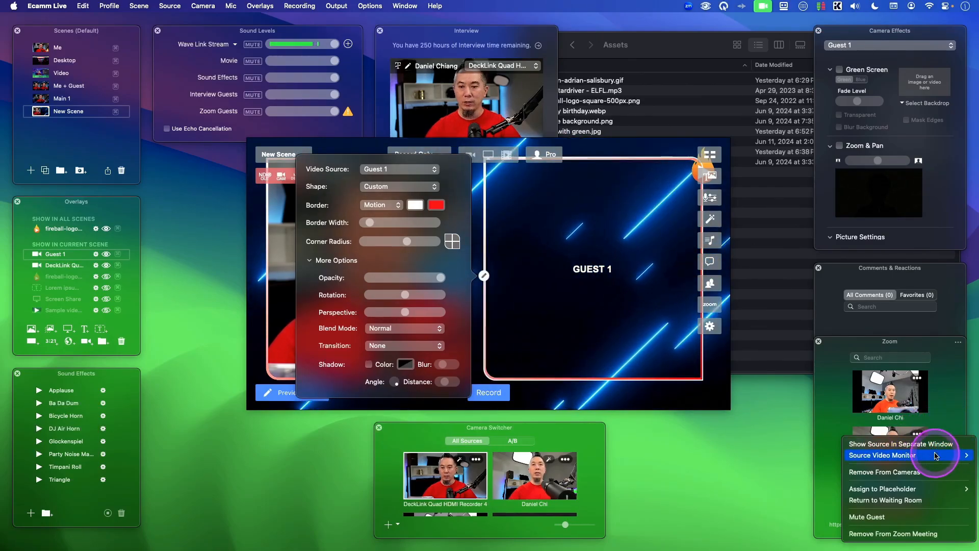
click(948, 402)
drag(897, 341, 767, 182)
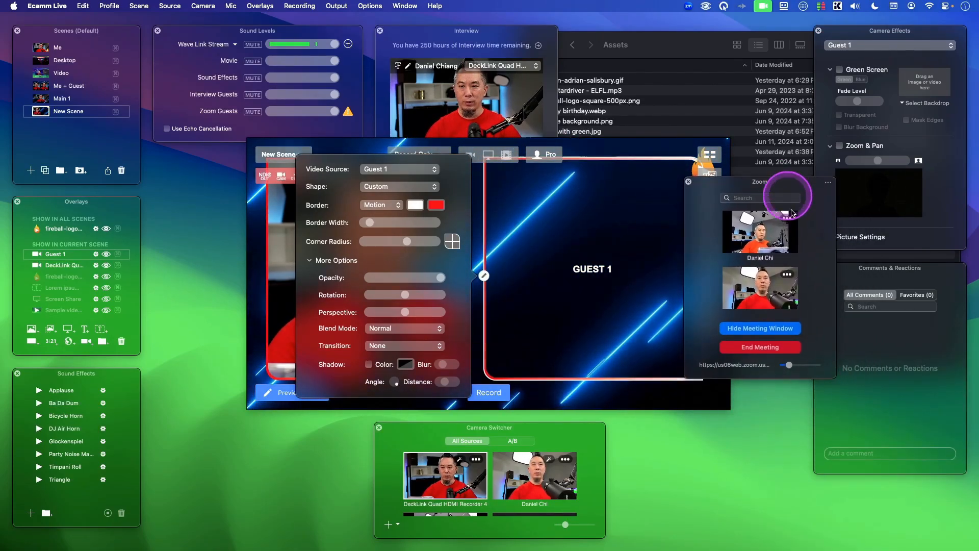
click(788, 276)
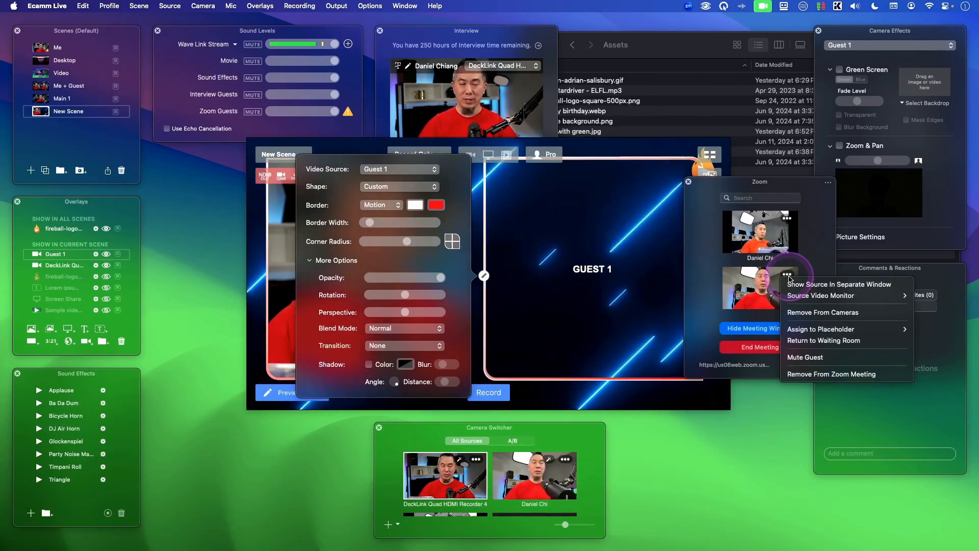
mouse_move(847, 329)
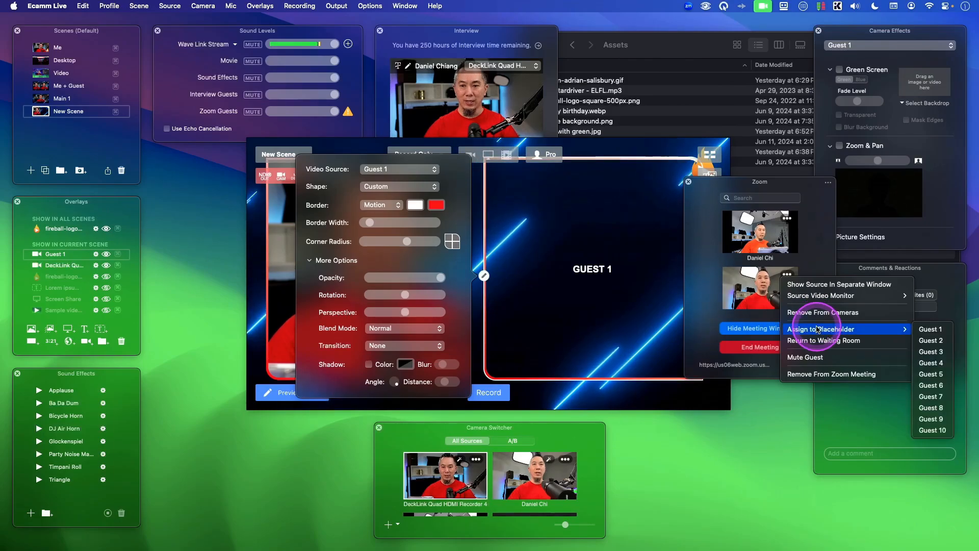
click(932, 330)
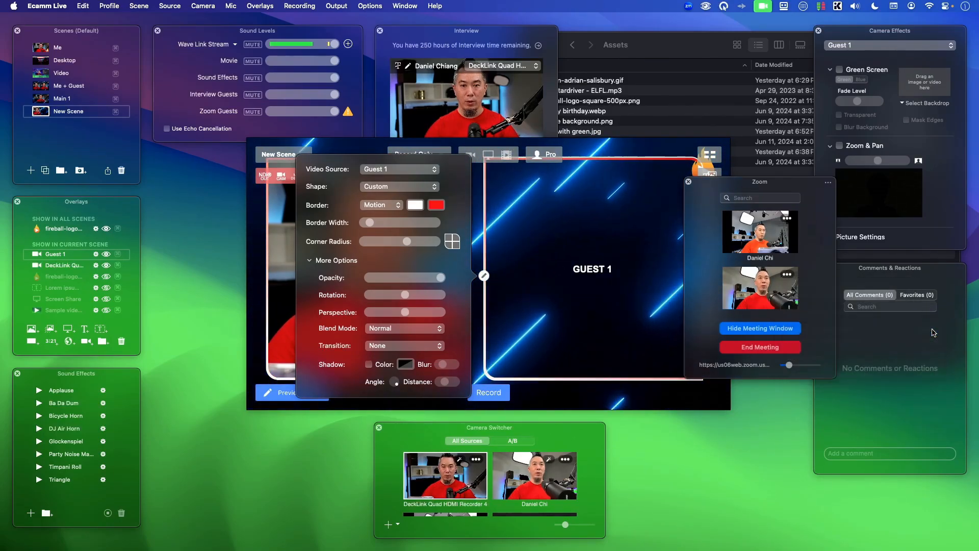
click(626, 325)
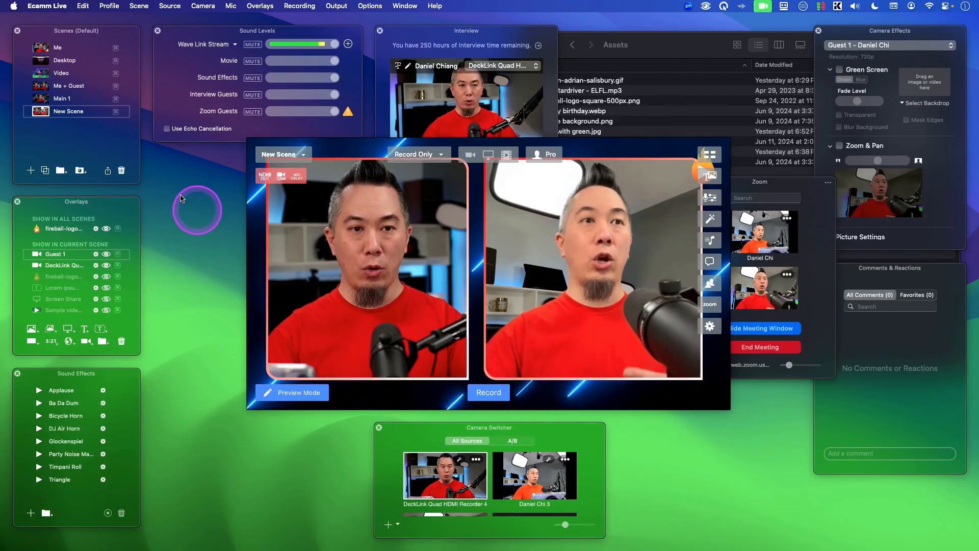
Step: Add a new scene named Guest 1
click(30, 170)
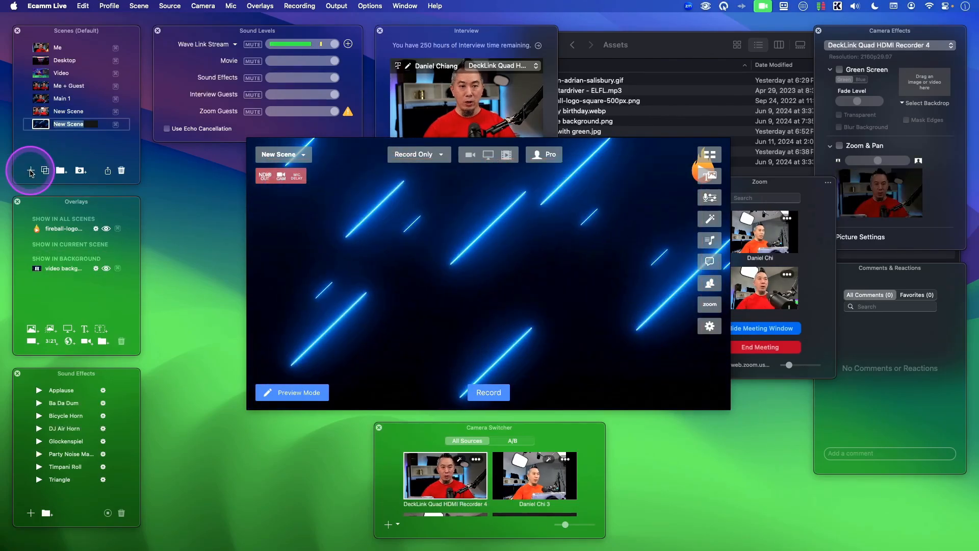
text(Guest 1)
key(Return)
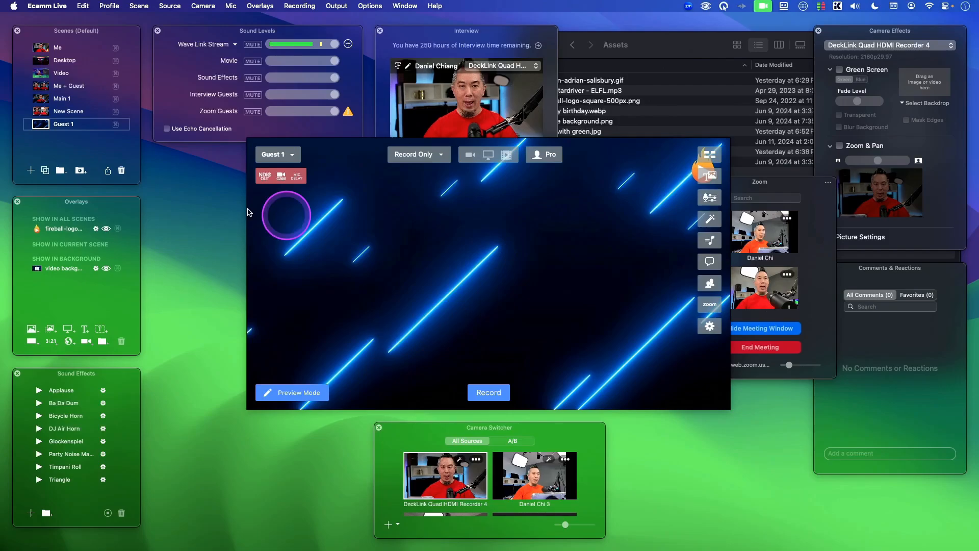
Step: Add a camera overlay to the Guest 1 scene, centre it in the canvas and set its video source to Guest 1
click(88, 343)
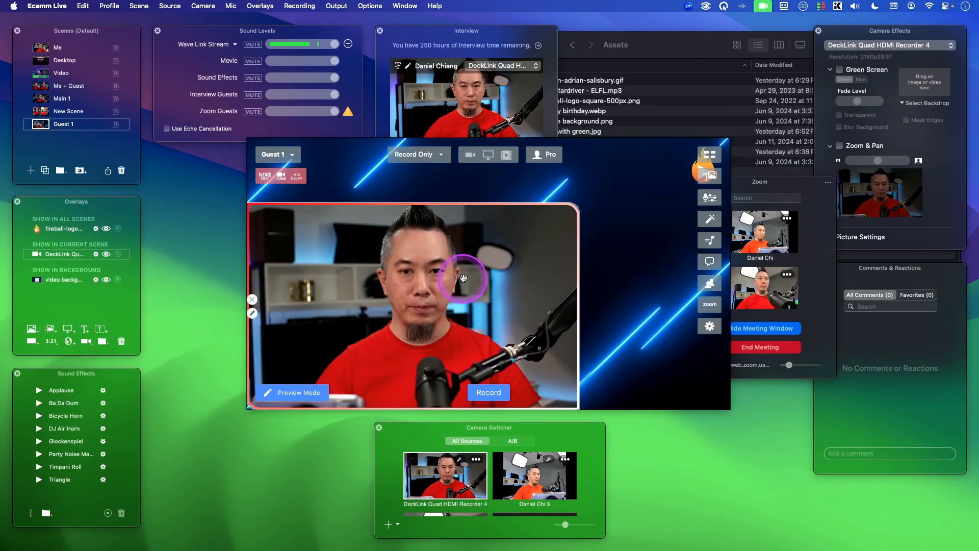
click(335, 272)
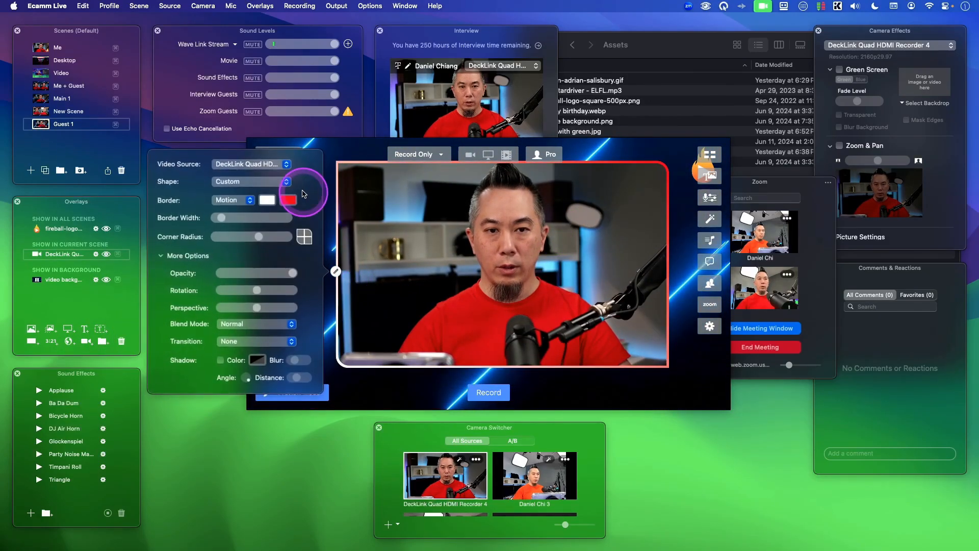
click(249, 164)
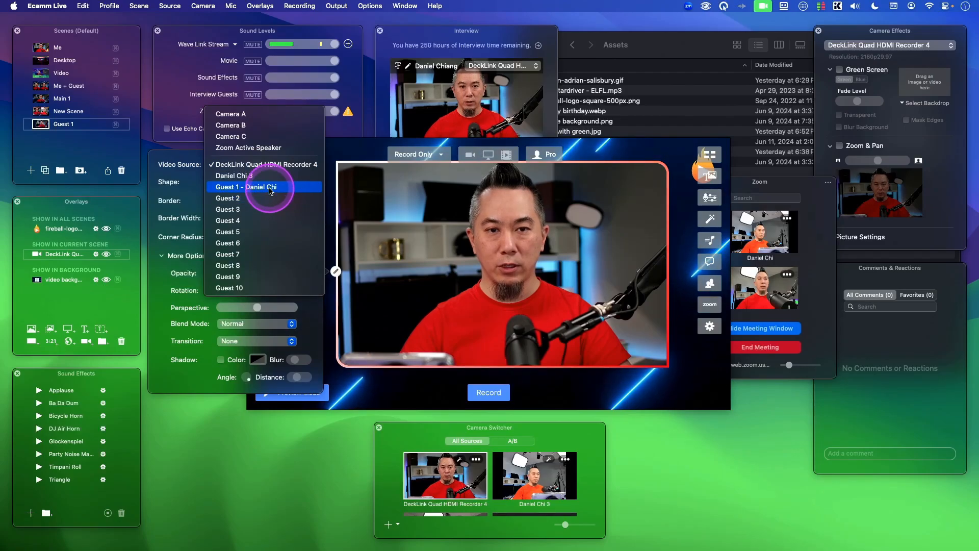
click(270, 188)
click(350, 260)
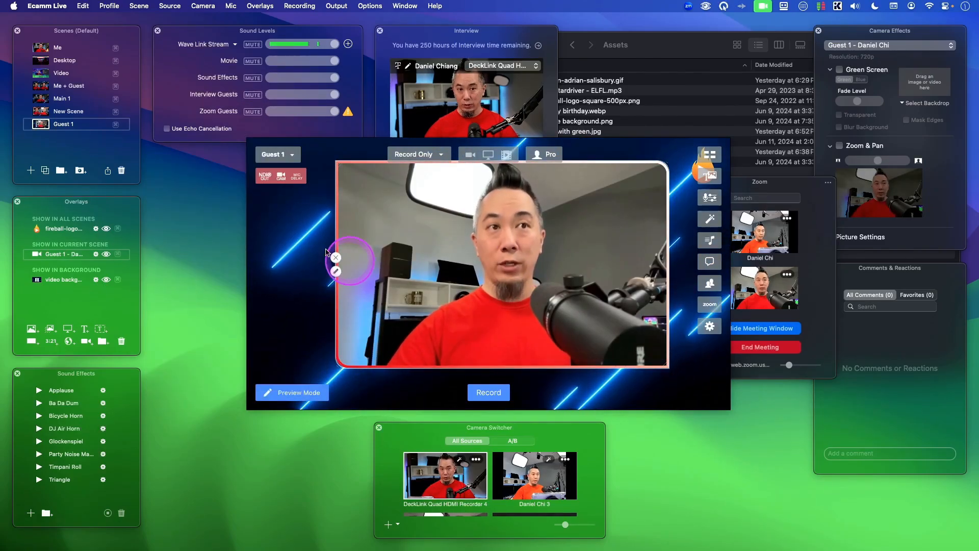
Step: Switch between New Scene and the Guest 1 scene to compare how the placeholder guest appears in both
click(42, 114)
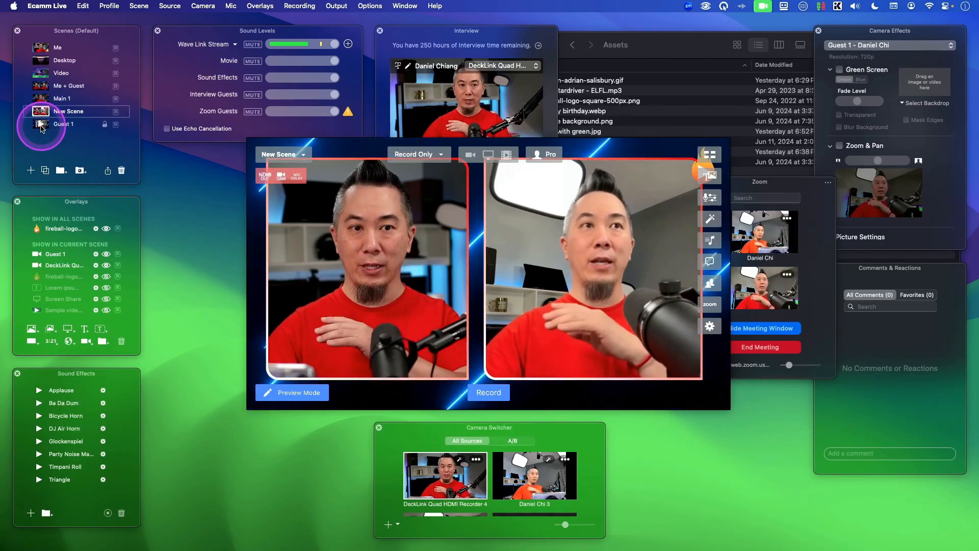
click(41, 126)
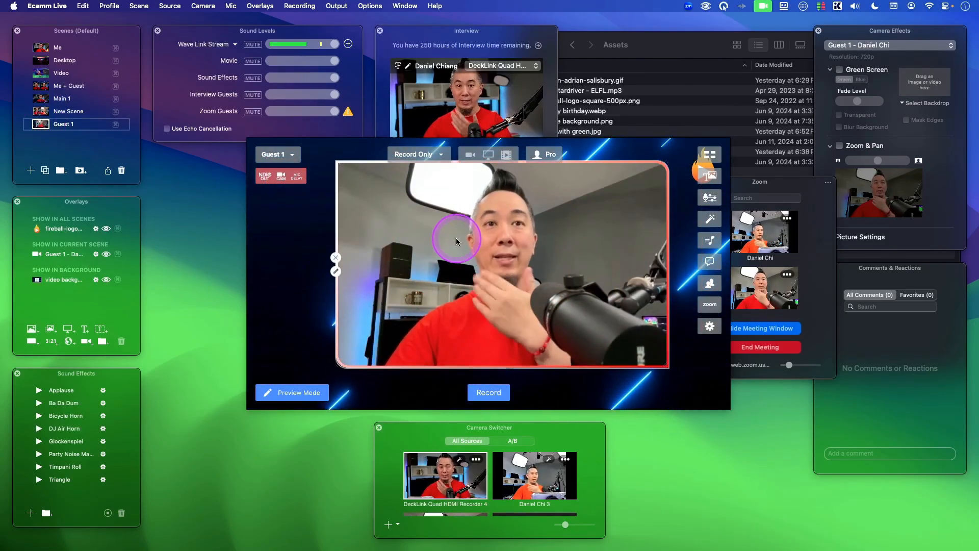
click(49, 114)
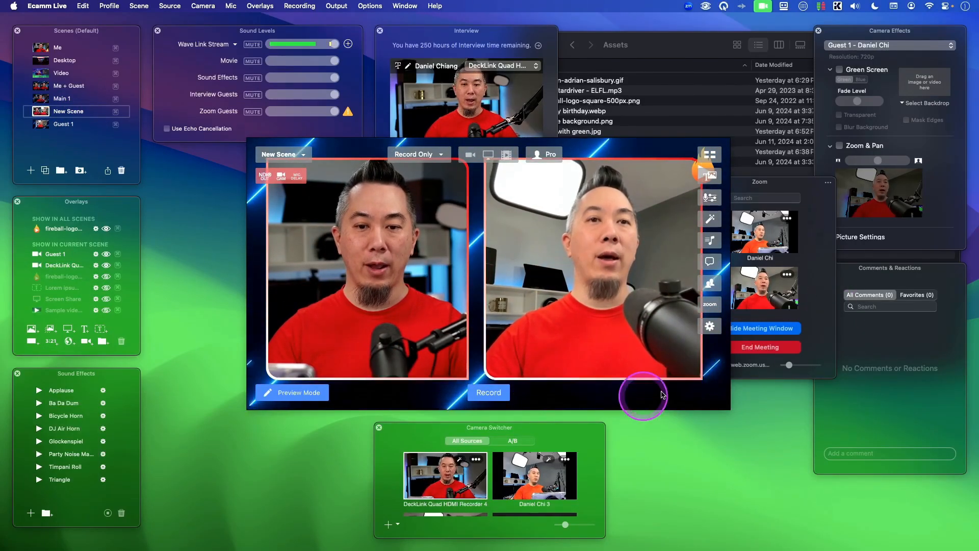
Step: Reassign the Guest 1 placeholder to the first participant in the Zoom window
click(816, 214)
click(787, 218)
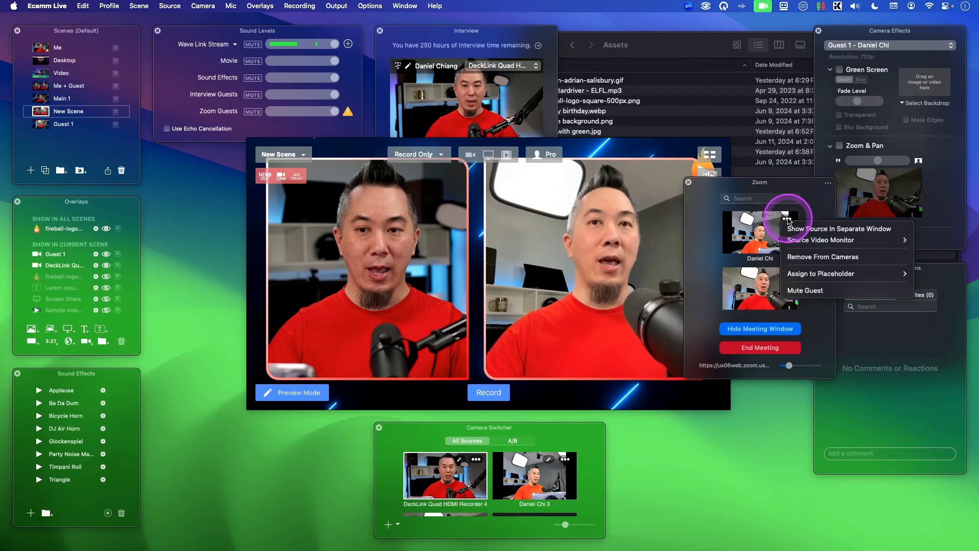
click(822, 274)
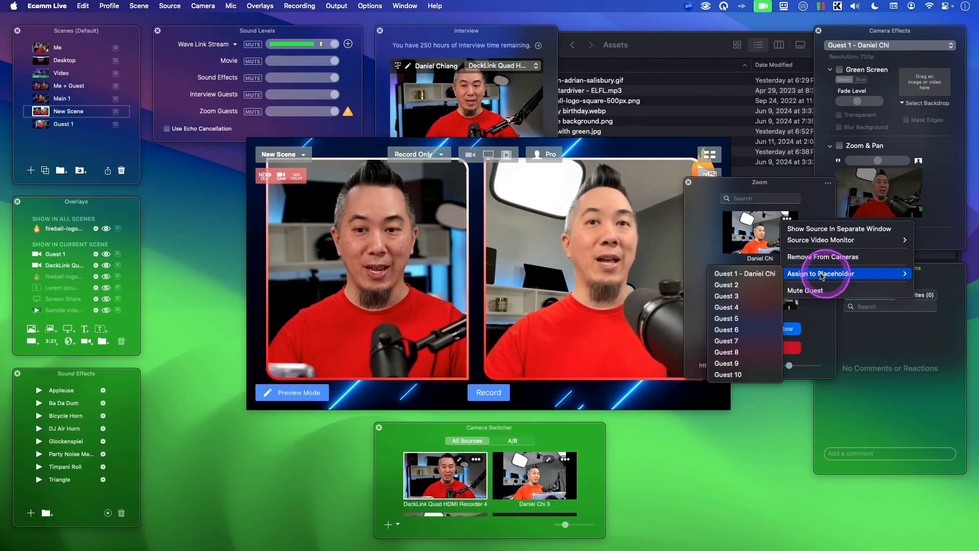
click(743, 274)
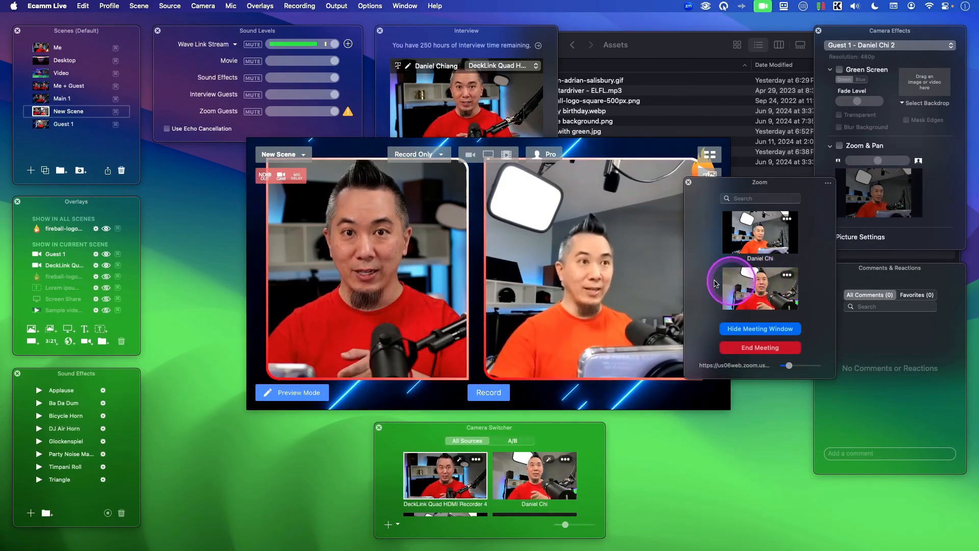
Step: Check the reassigned placeholder video in the Guest 1 scene and return to New Scene
click(43, 125)
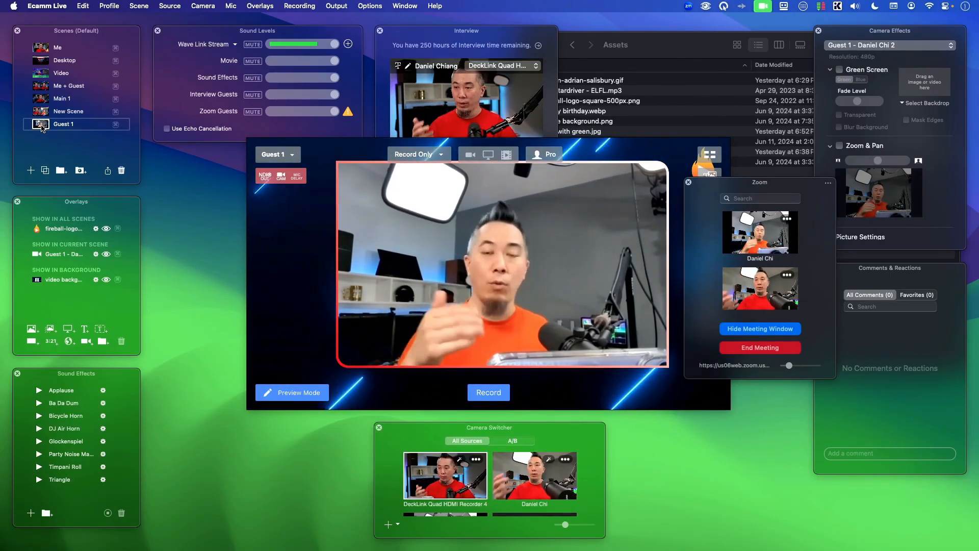
click(341, 270)
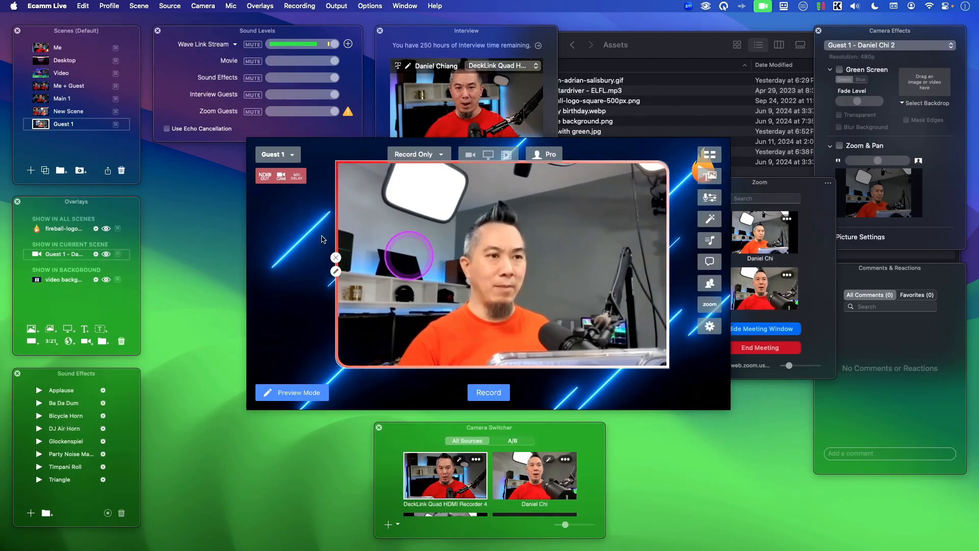
click(40, 113)
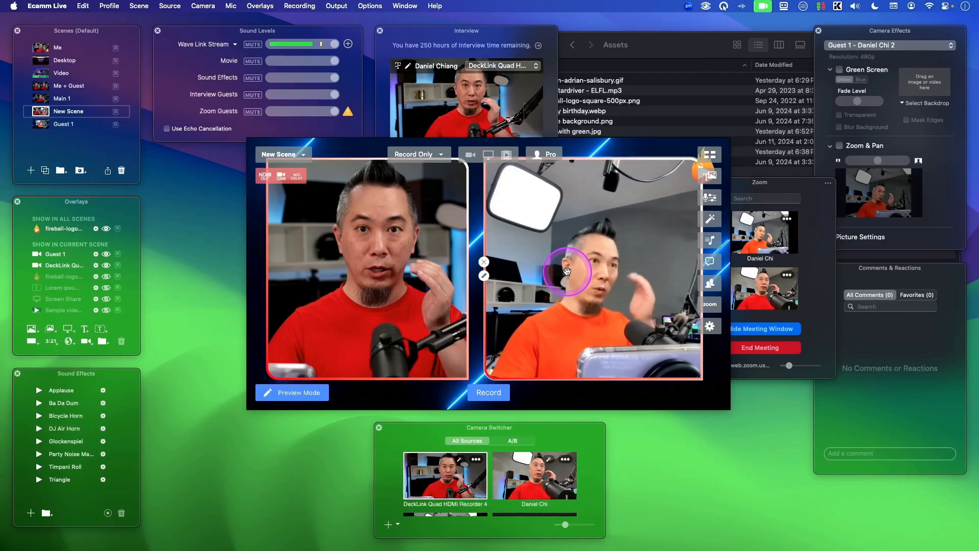
Step: Add another new scene directly after Main 1 and insert a camera overlay into it
click(43, 101)
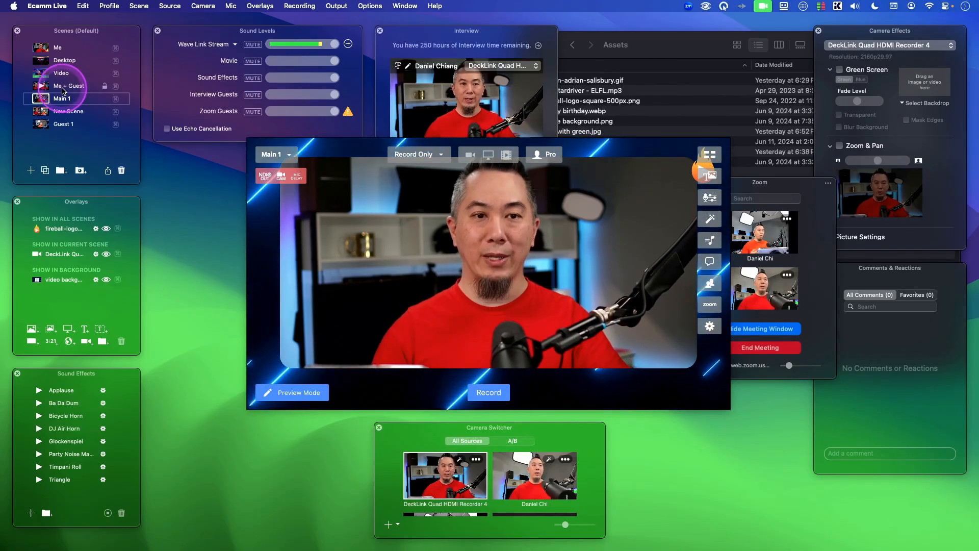
click(33, 173)
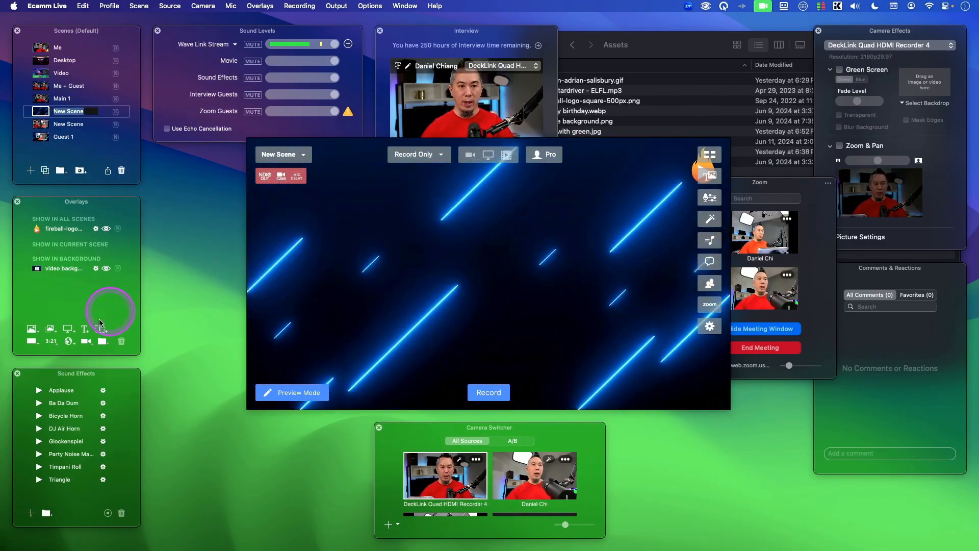
click(86, 341)
Step: Shrink the camera overlay to under half the canvas width and centre it near the canvas's upper edge
drag(449, 316, 457, 252)
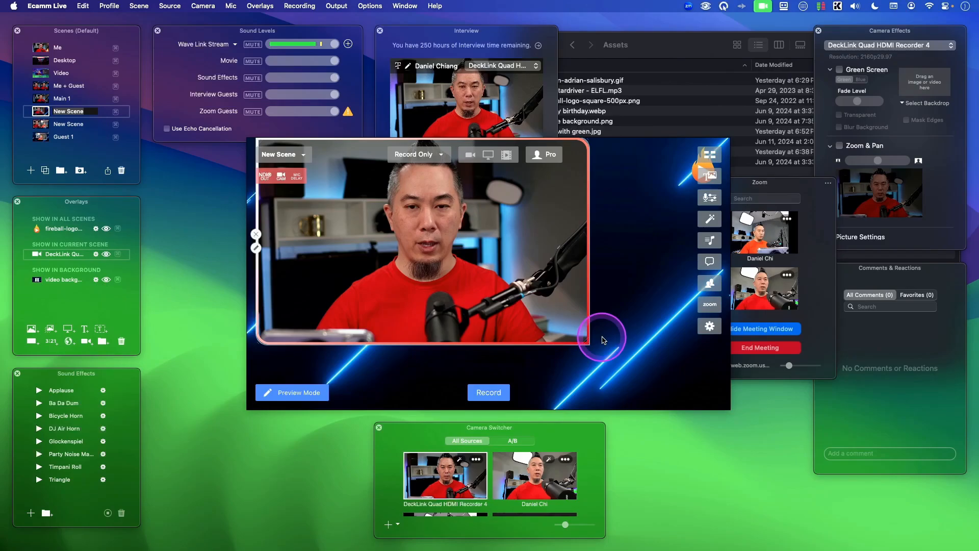
drag(590, 344, 455, 245)
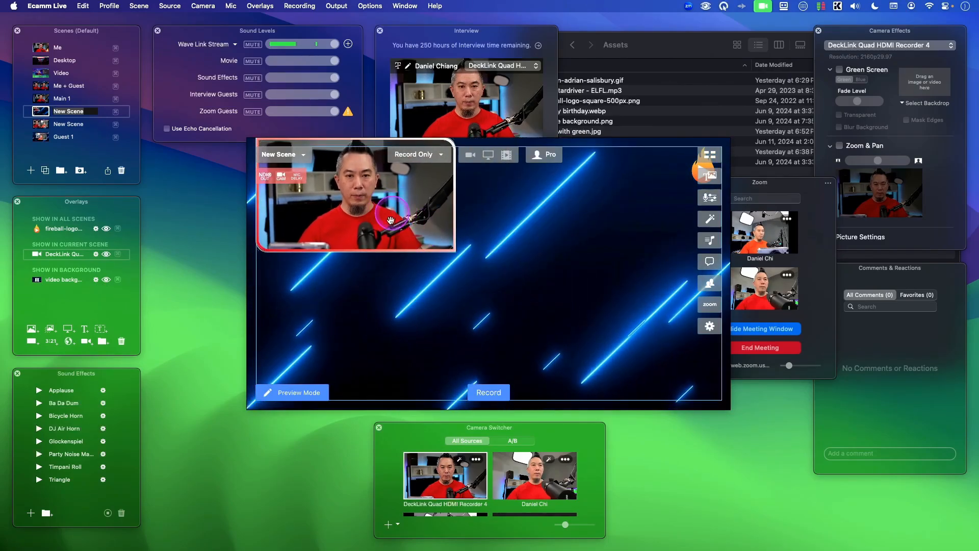
drag(389, 207, 530, 224)
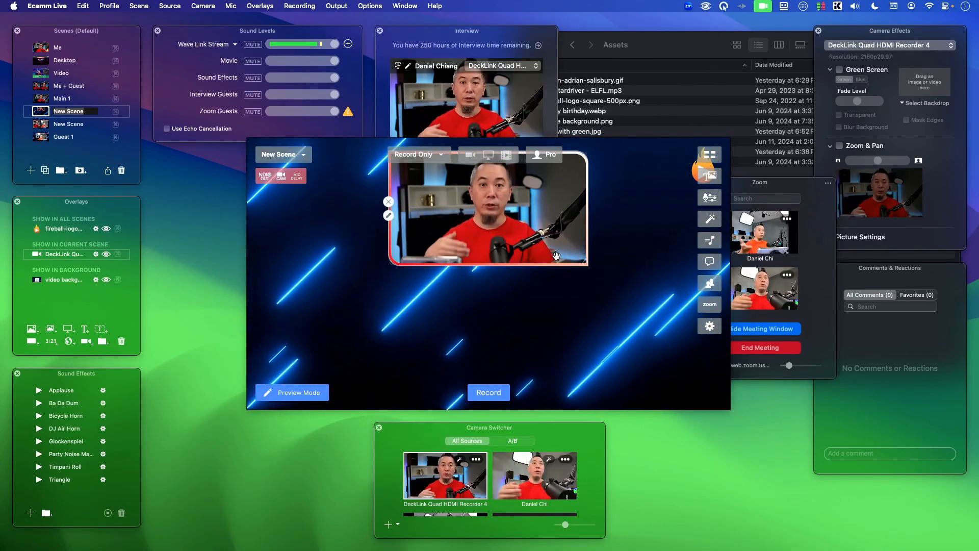
click(528, 221)
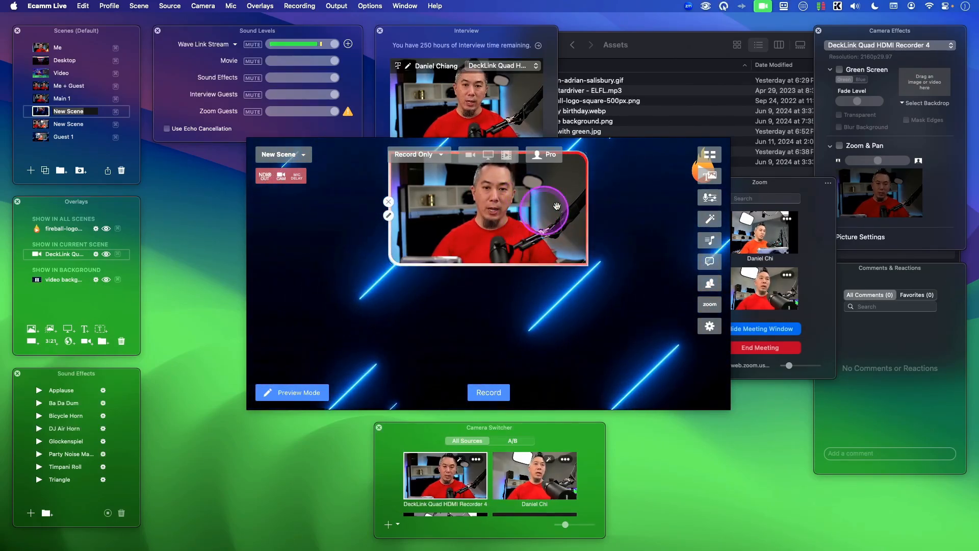
Step: Duplicate the camera overlay twice and arrange the two copies side by side below the original
drag(534, 210, 646, 336)
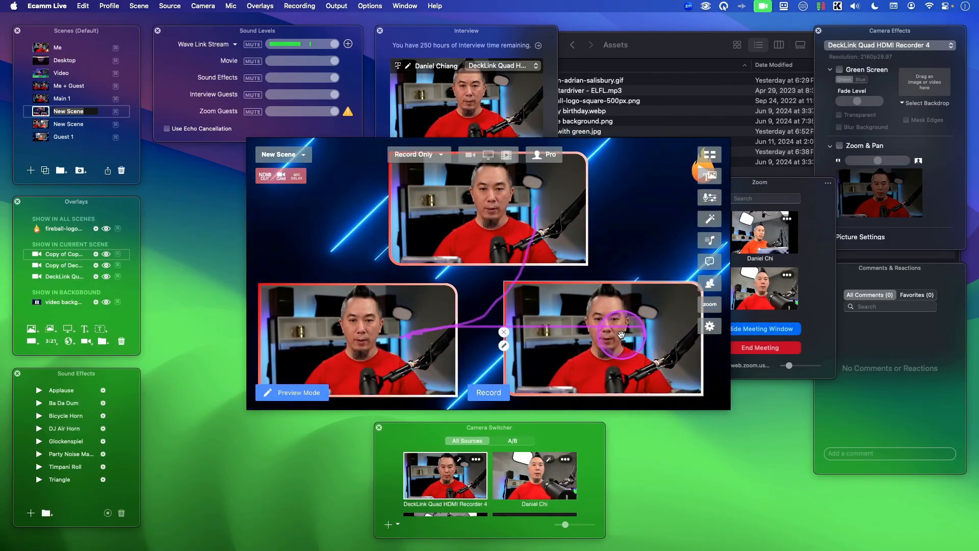
drag(426, 330, 434, 329)
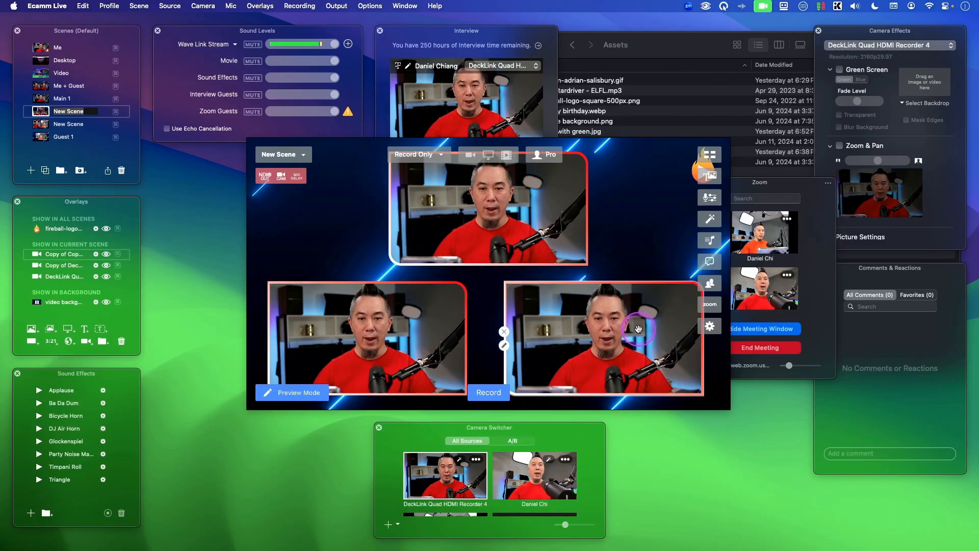
drag(638, 329, 640, 329)
click(444, 323)
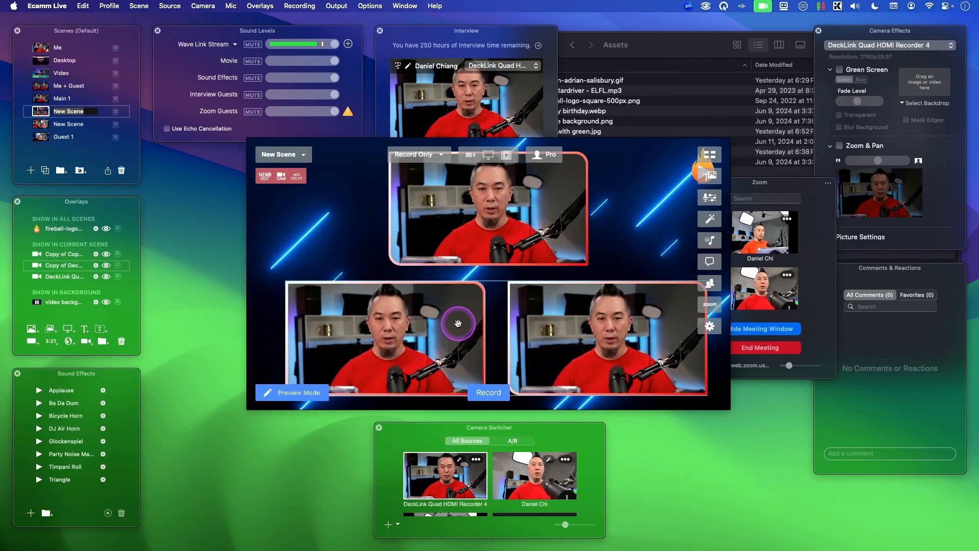
drag(458, 324, 455, 323)
drag(605, 321, 596, 322)
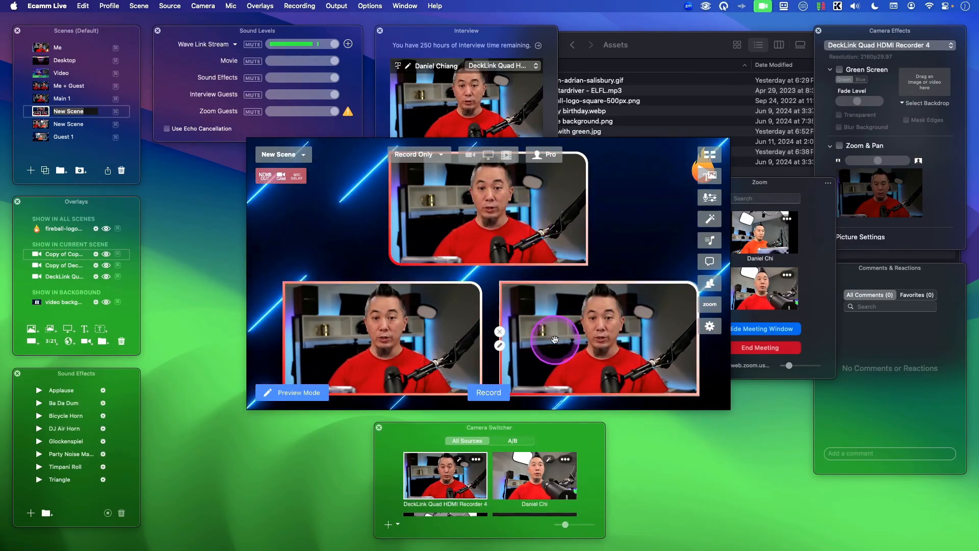
Step: Set the video source of the lower-left camera overlay to the Guest 1 placeholder
click(283, 346)
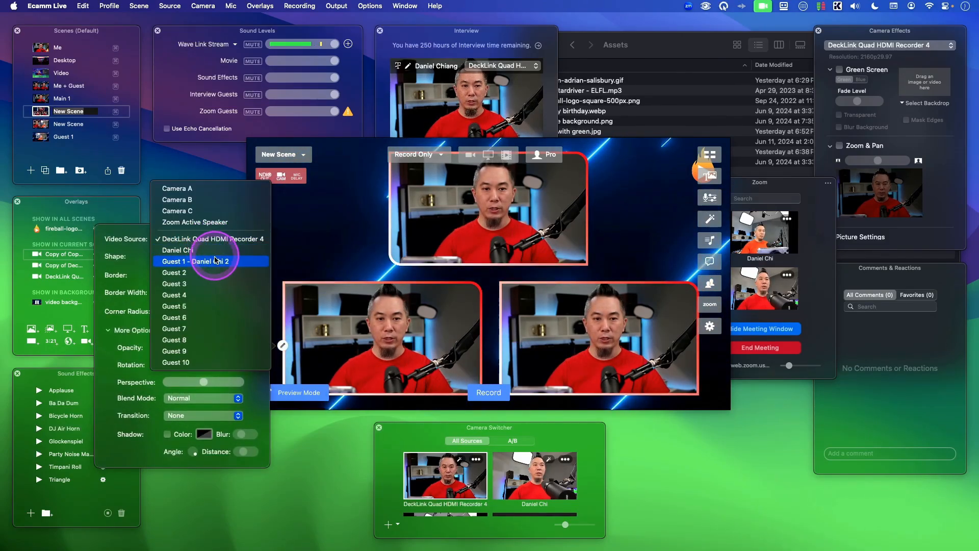
click(210, 262)
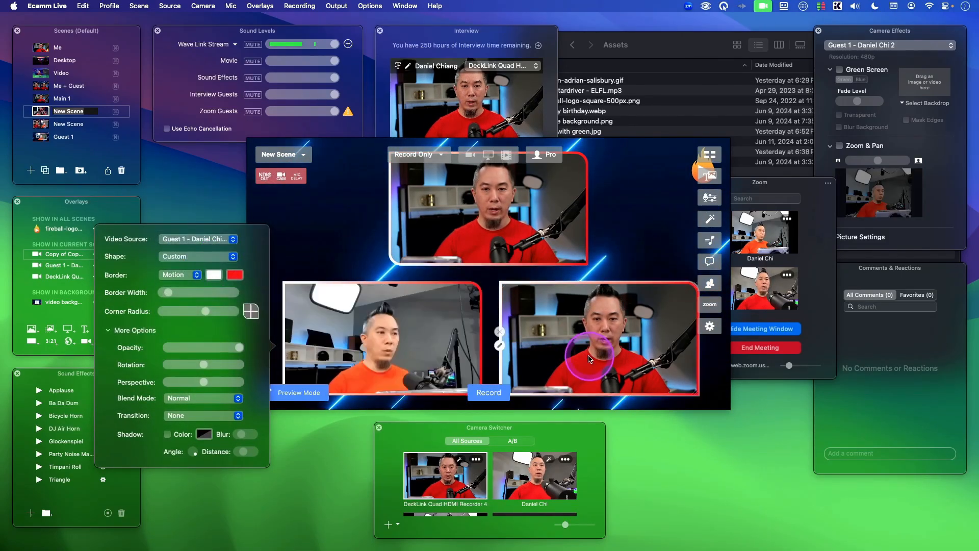
Step: Set the video source of the lower-right camera overlay to the Guest 2 placeholder
click(500, 345)
click(429, 239)
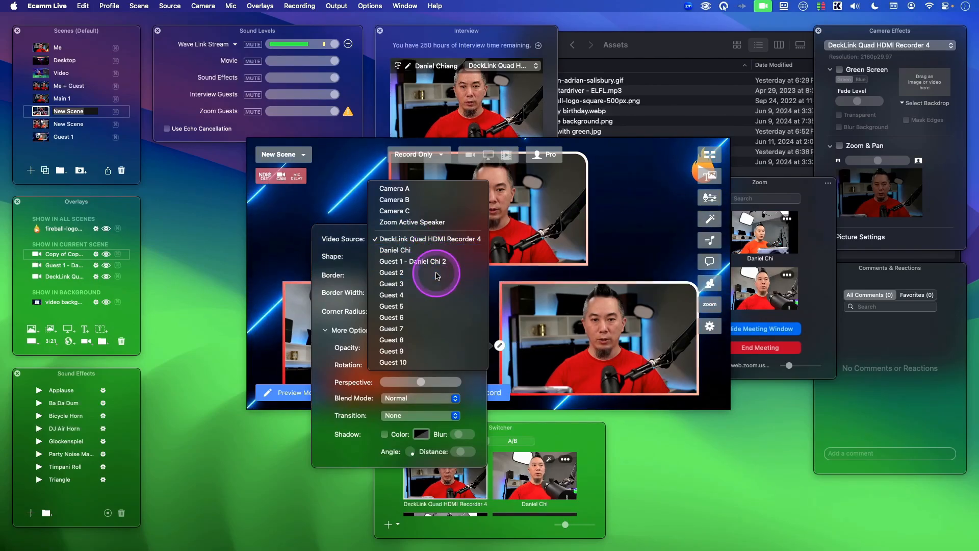
click(391, 272)
click(744, 316)
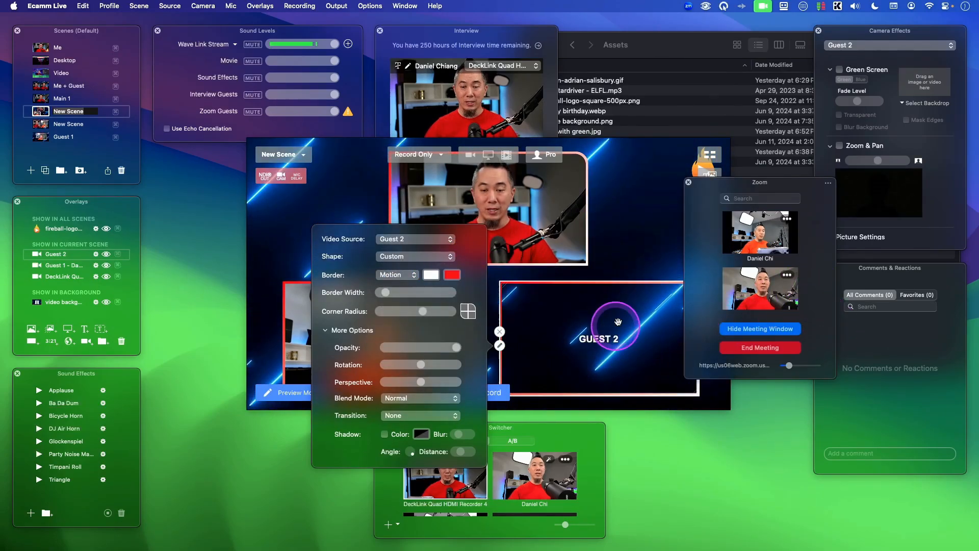
click(636, 260)
click(618, 336)
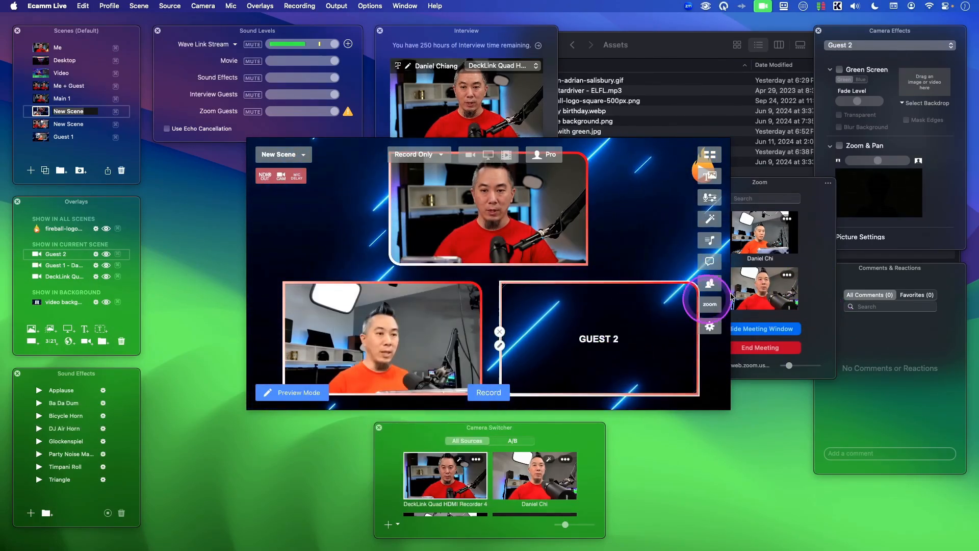
Step: Assign the second Zoom participant to the Guest 2 placeholder
click(789, 279)
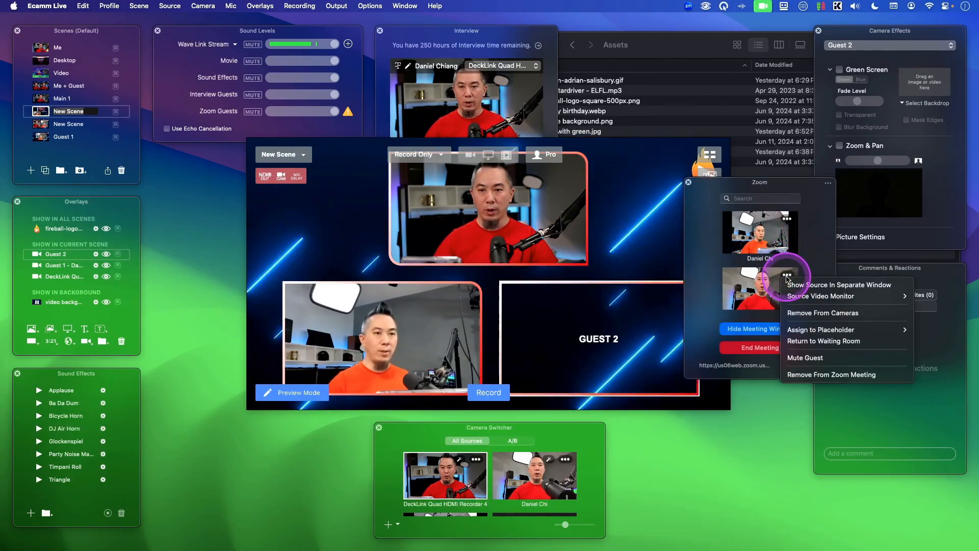
mouse_move(830, 331)
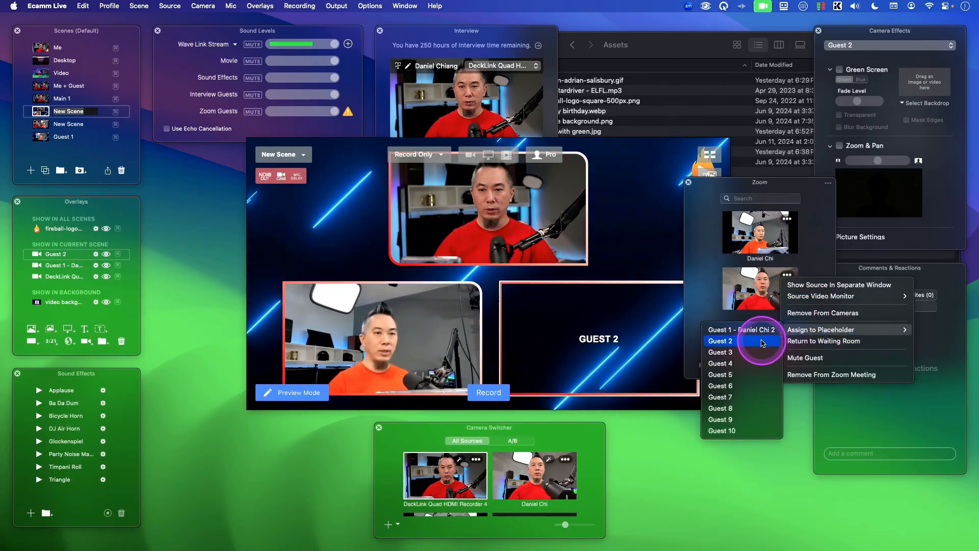
click(726, 340)
click(620, 240)
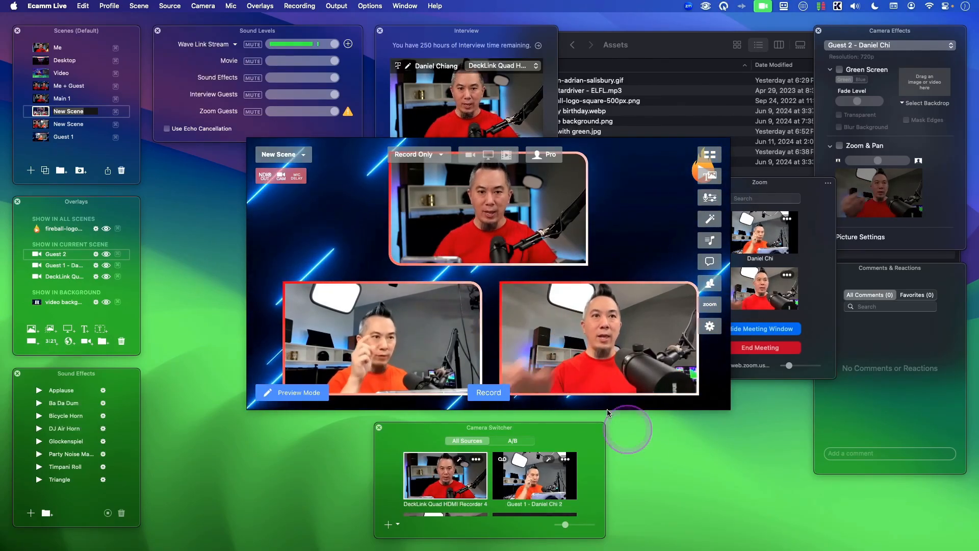
Step: Add a text overlay reading "Guest 1" and place it at the bottom of the lower-left camera overlay
click(85, 331)
text(G)
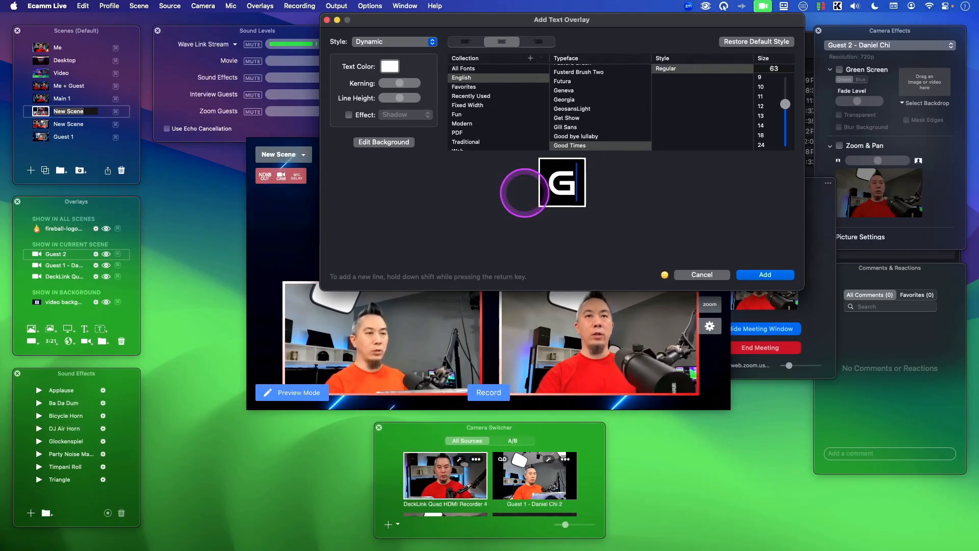
text(UEST 1)
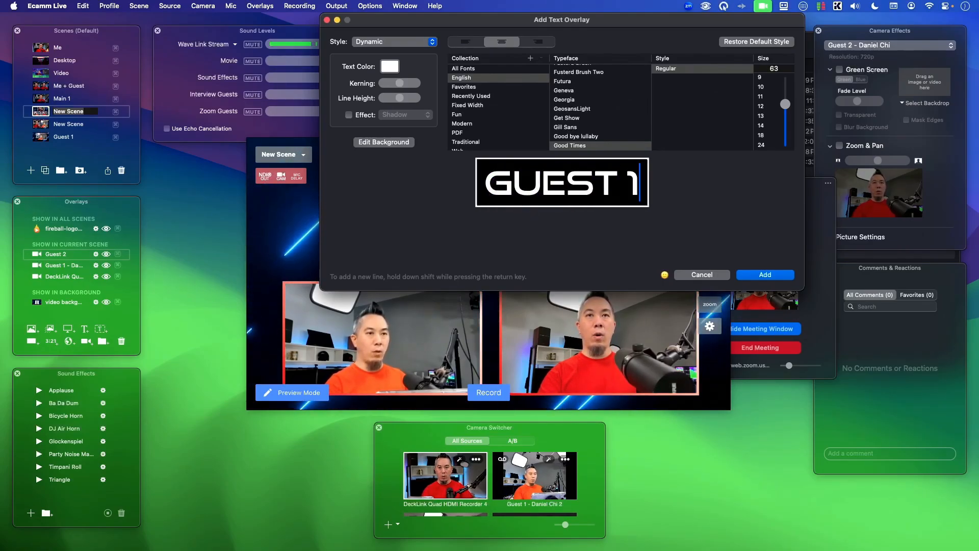
click(767, 274)
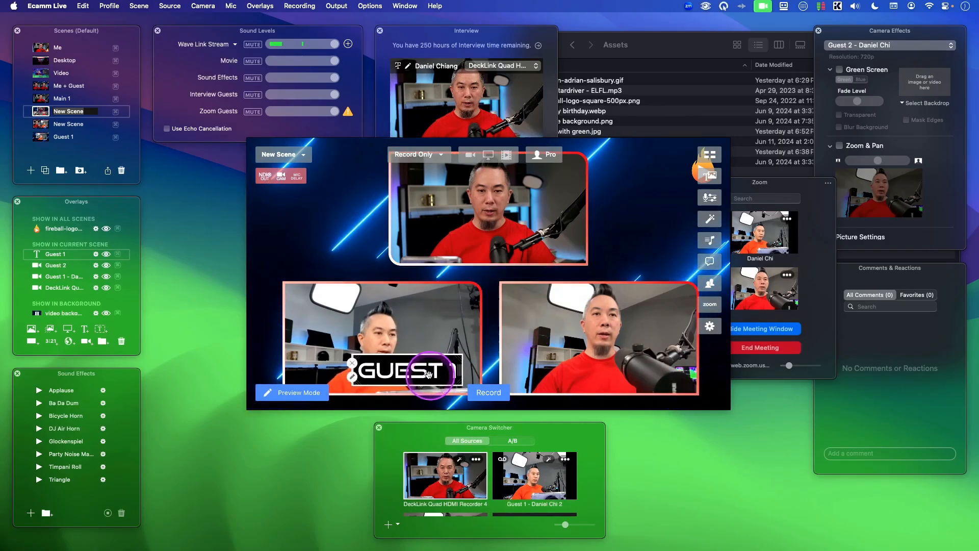
Step: Duplicate the Guest 1 label onto the lower-right camera overlay and change the copy's text to "Guest 2"
drag(430, 372, 612, 381)
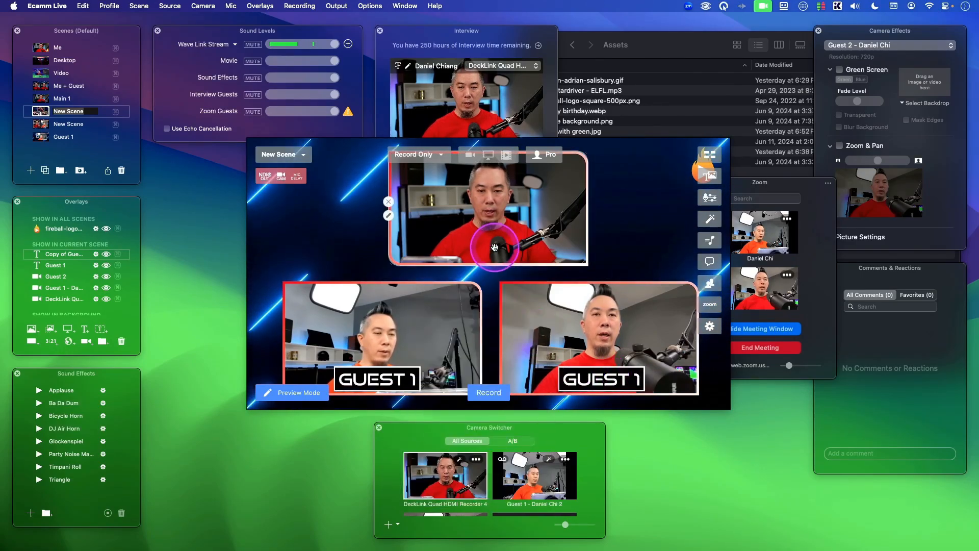
double_click(593, 377)
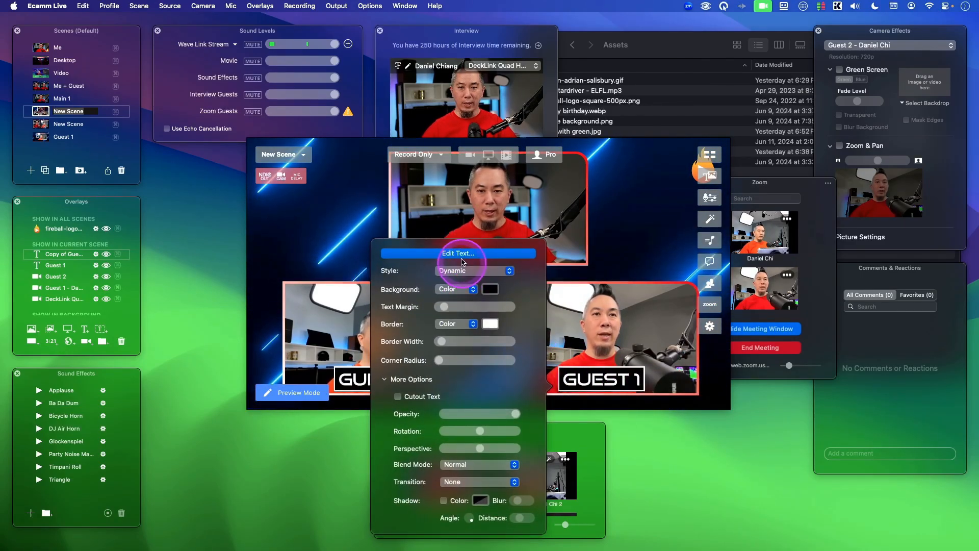
click(462, 261)
key(BackSpace)
text(2)
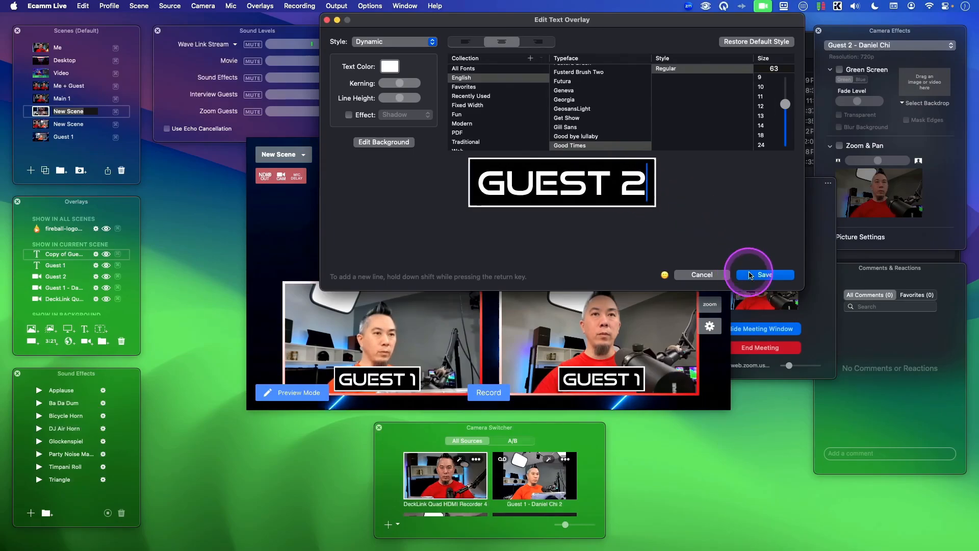
click(765, 276)
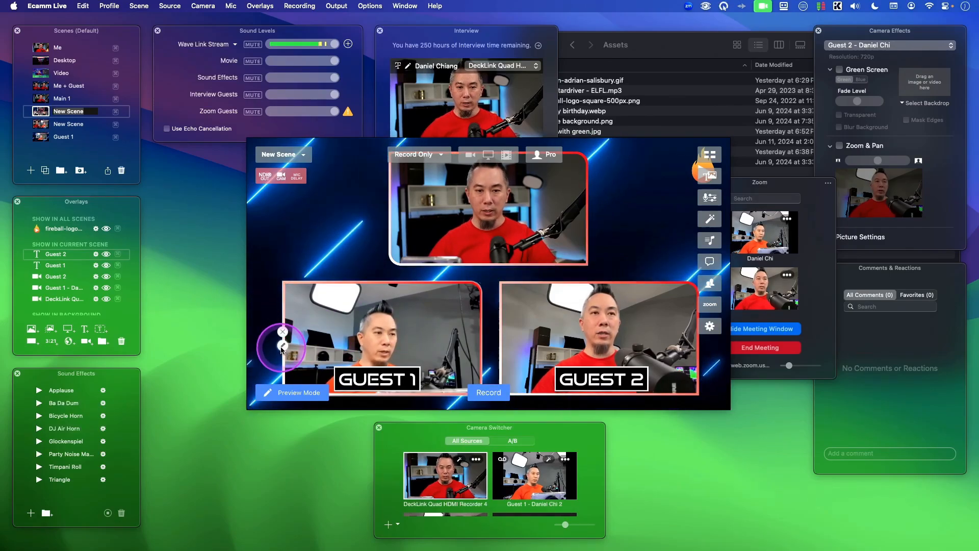
Step: Examine the video source choices of the lower-left camera overlay and the placeholder choices for the first Zoom participant
click(282, 346)
click(201, 240)
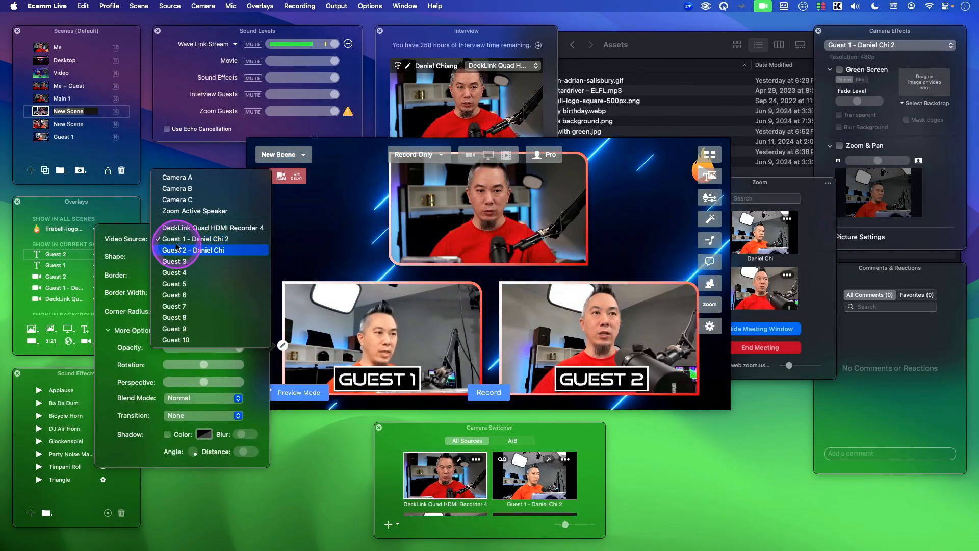
click(508, 339)
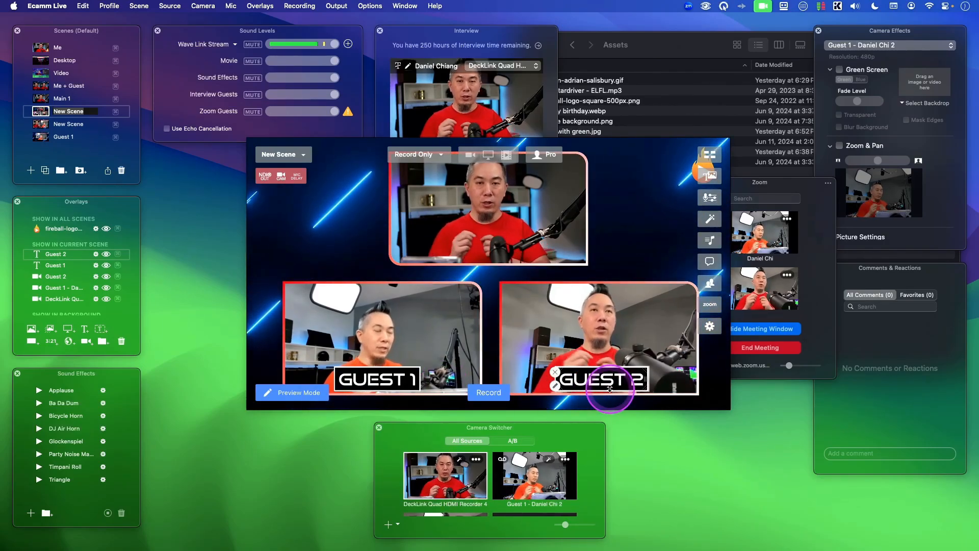
click(797, 220)
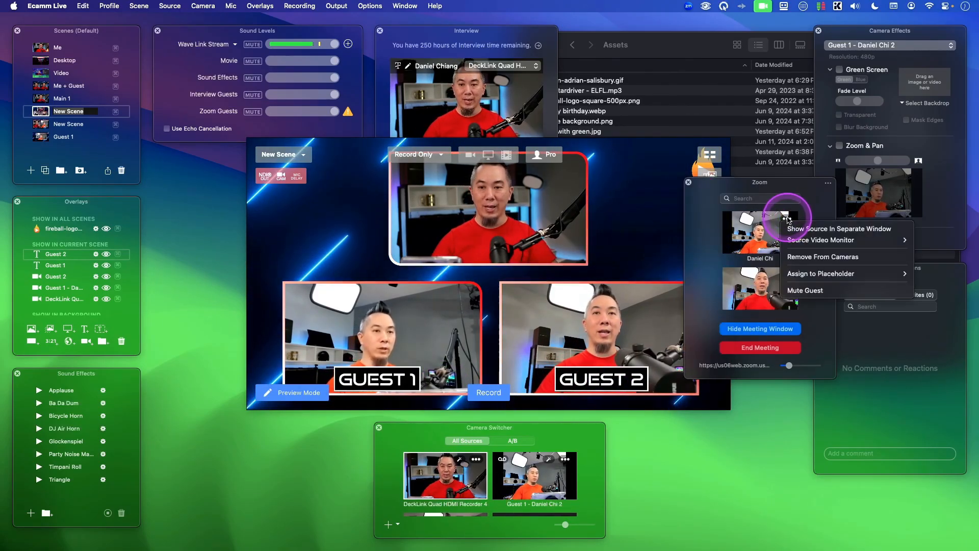
mouse_move(839, 275)
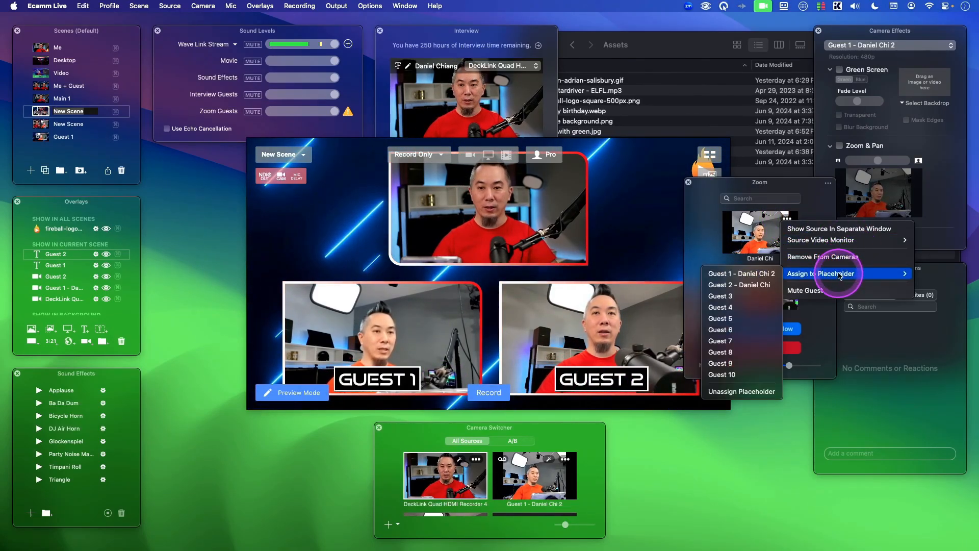
click(680, 223)
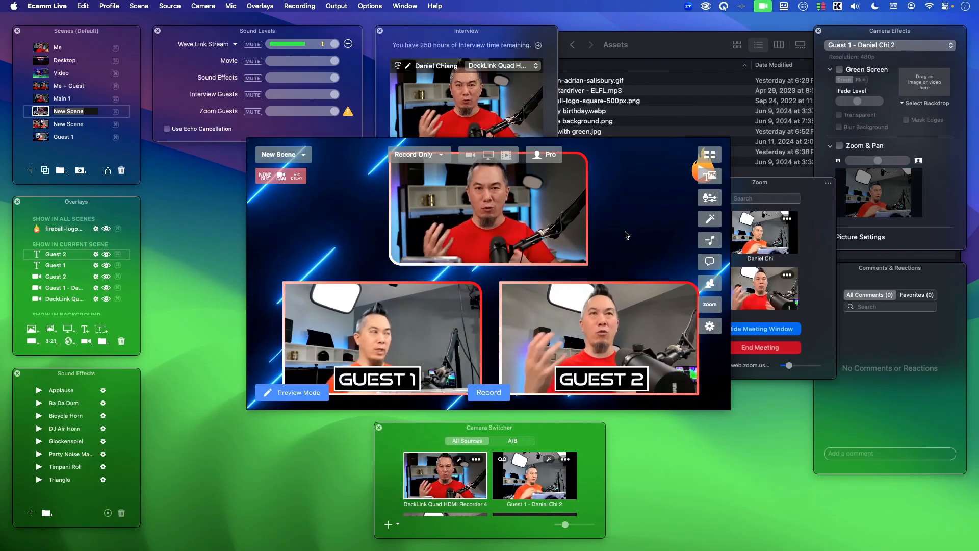
mouse_move(424, 331)
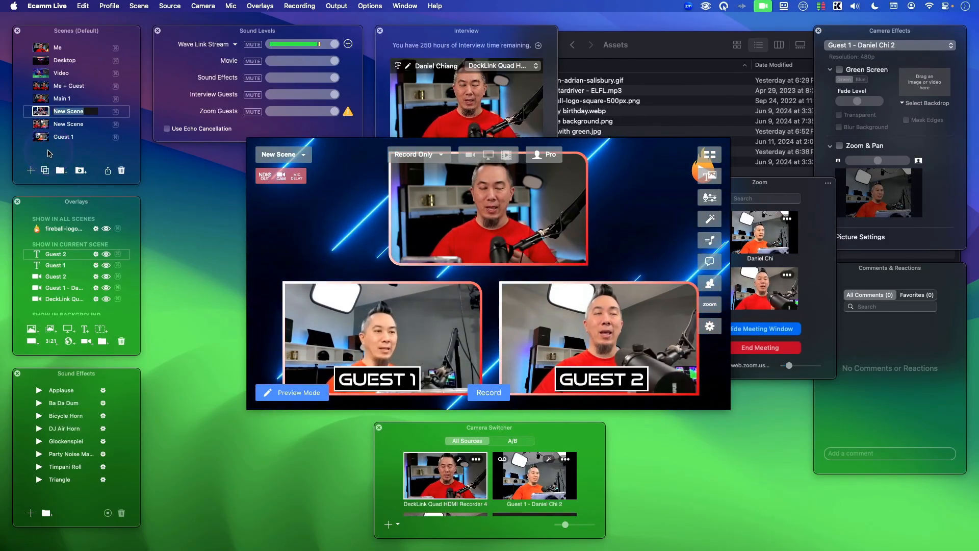
click(312, 332)
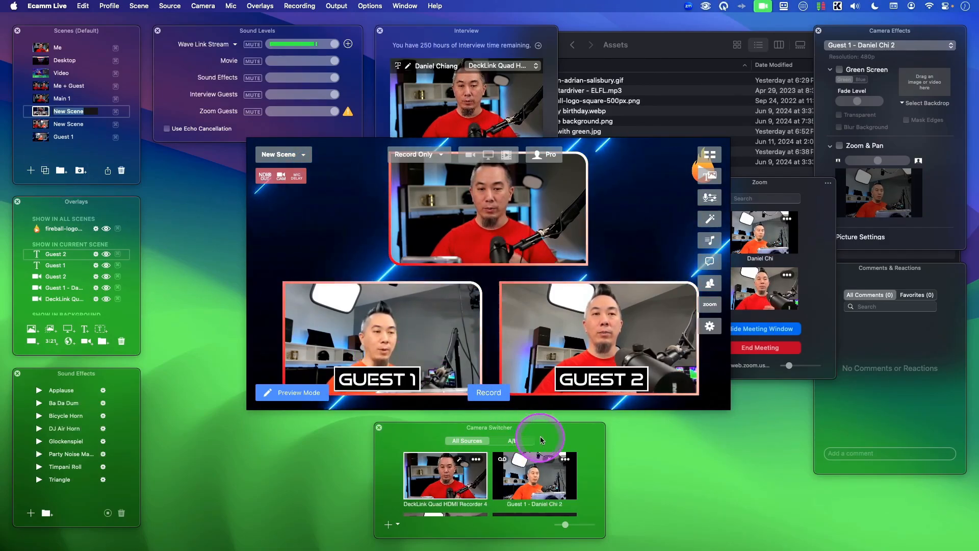
Step: Move the Camera Switcher over the right part of the canvas and enlarge it to more than twice its height
drag(541, 440, 543, 427)
click(468, 431)
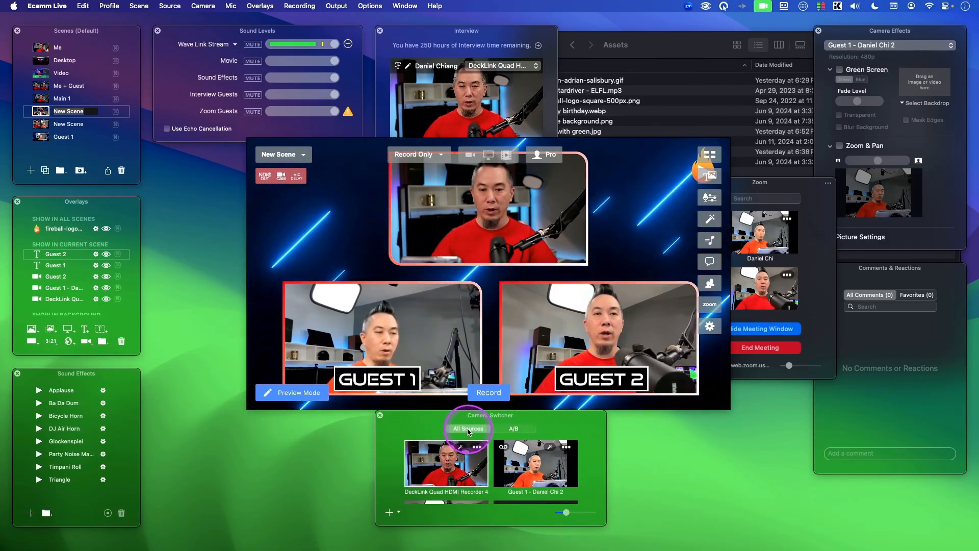
drag(504, 417, 646, 181)
click(663, 318)
drag(655, 304, 658, 445)
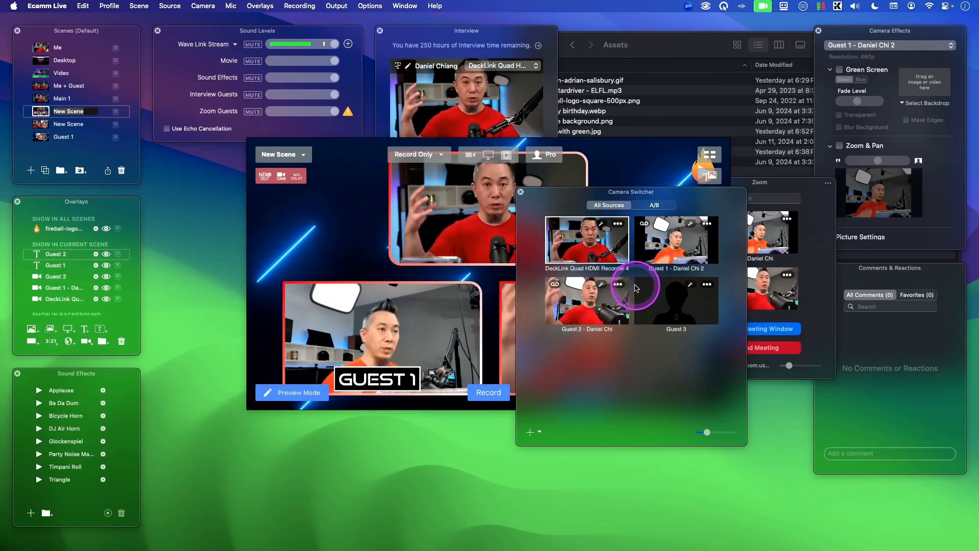
Step: Add another placeholder camera to the Camera Switcher's A/B sources and move the switcher clear of the upper camera overlay
click(655, 204)
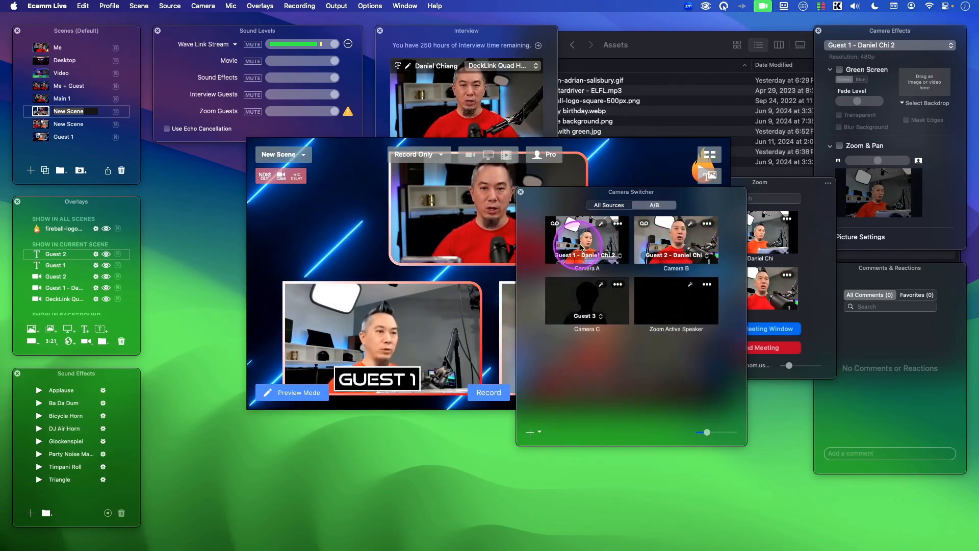
click(539, 432)
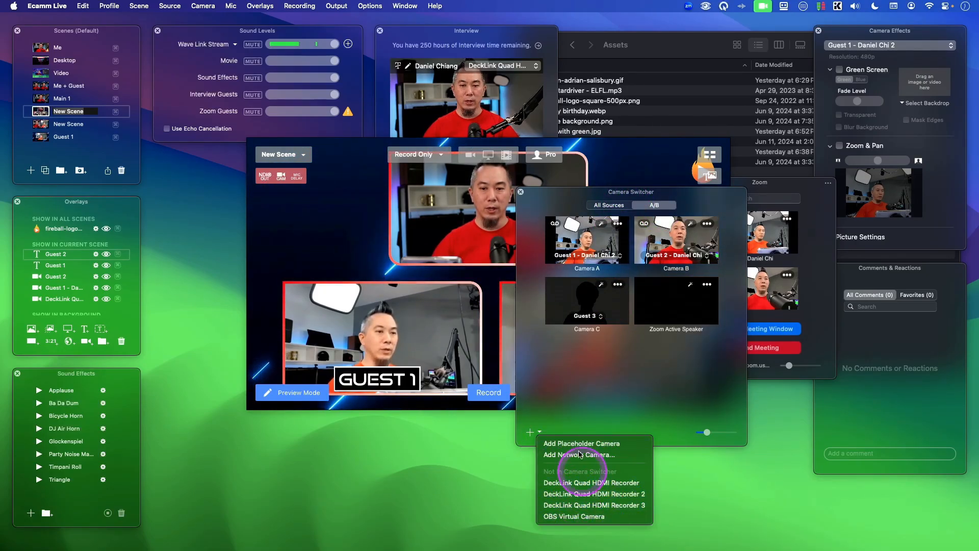
click(610, 442)
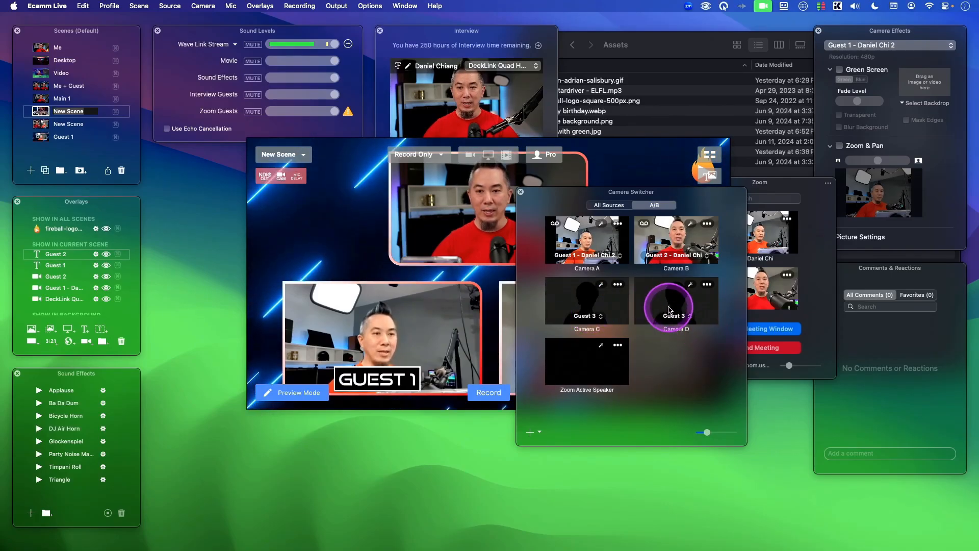
drag(611, 196, 703, 235)
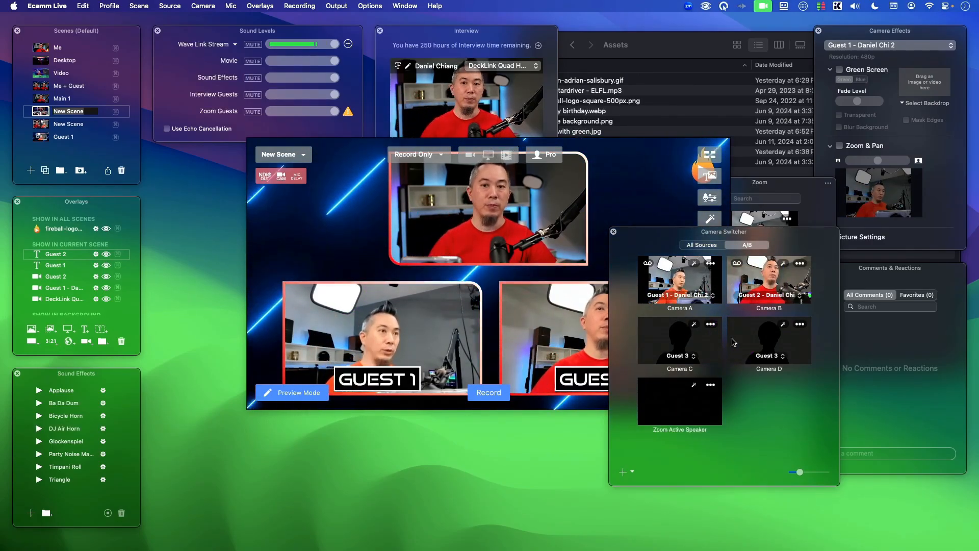
Step: Set the video source of the upper camera overlay to Camera A
click(441, 194)
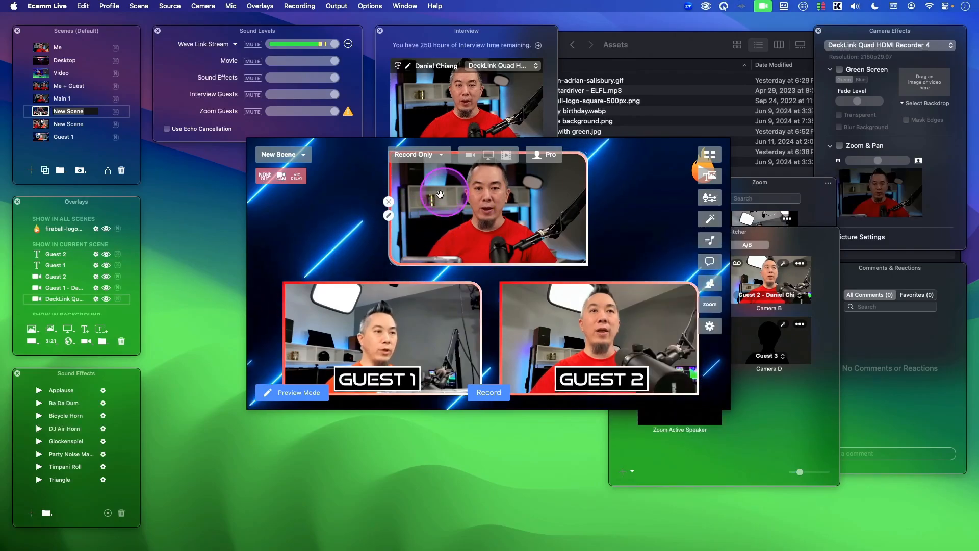
click(388, 216)
click(303, 108)
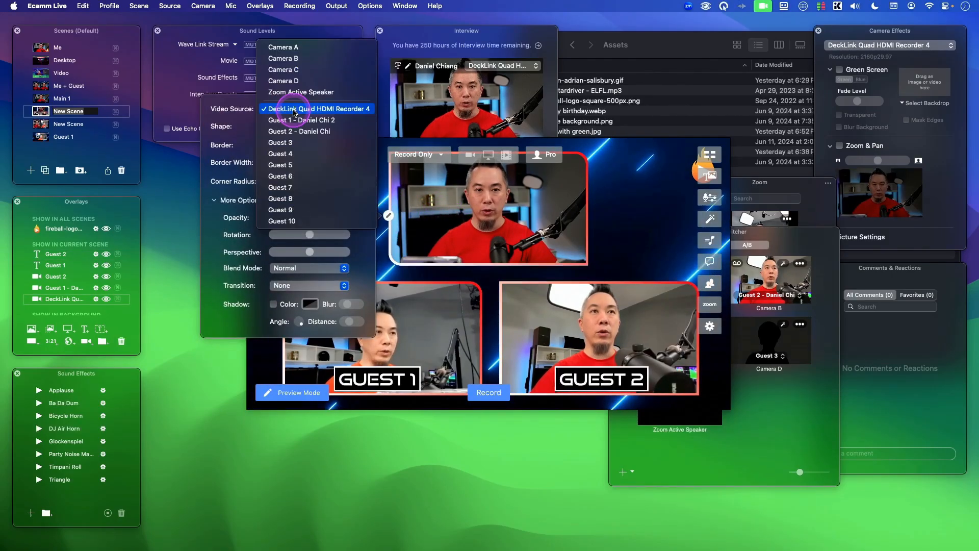
click(316, 47)
click(632, 211)
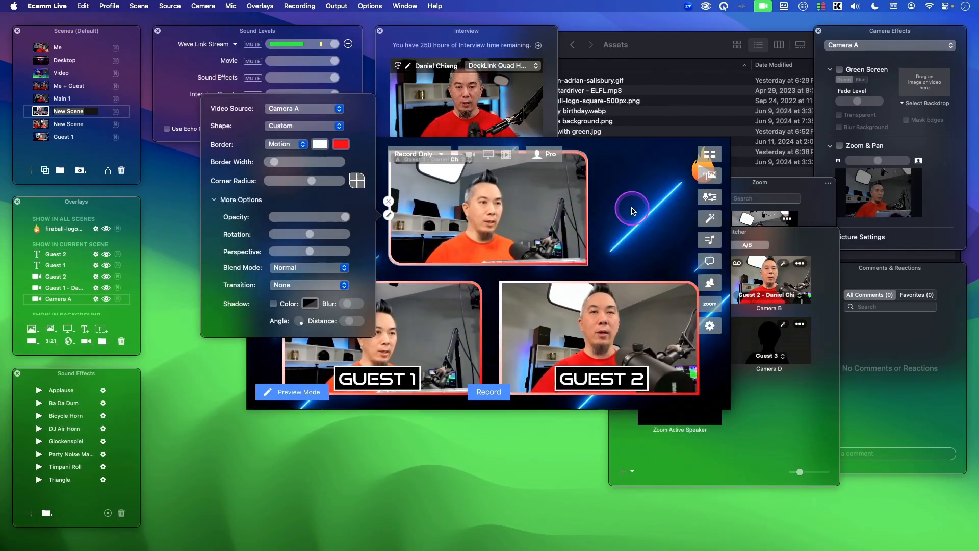
click(421, 305)
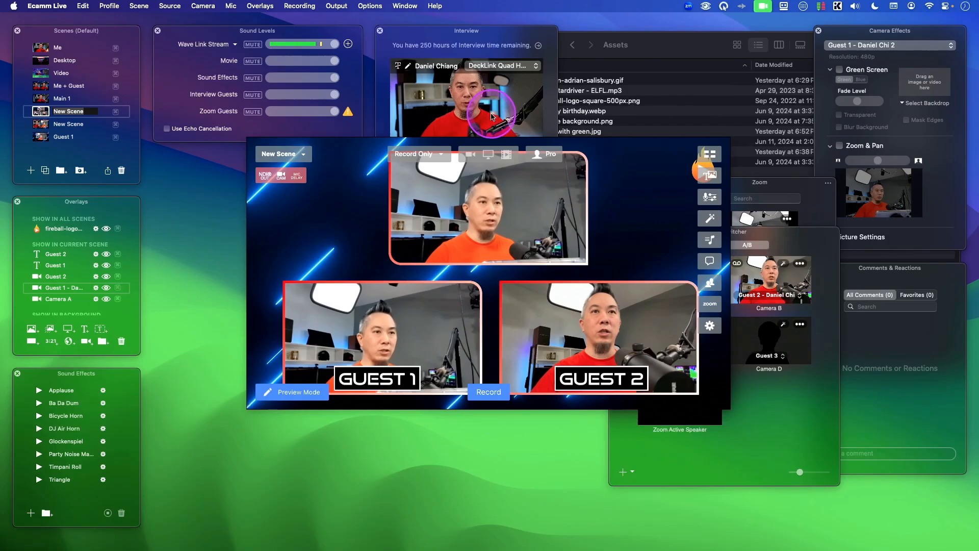
Step: Switch Camera A's source to DeckLink Quad HDMI Recorder 4 in the Camera Switcher
click(775, 400)
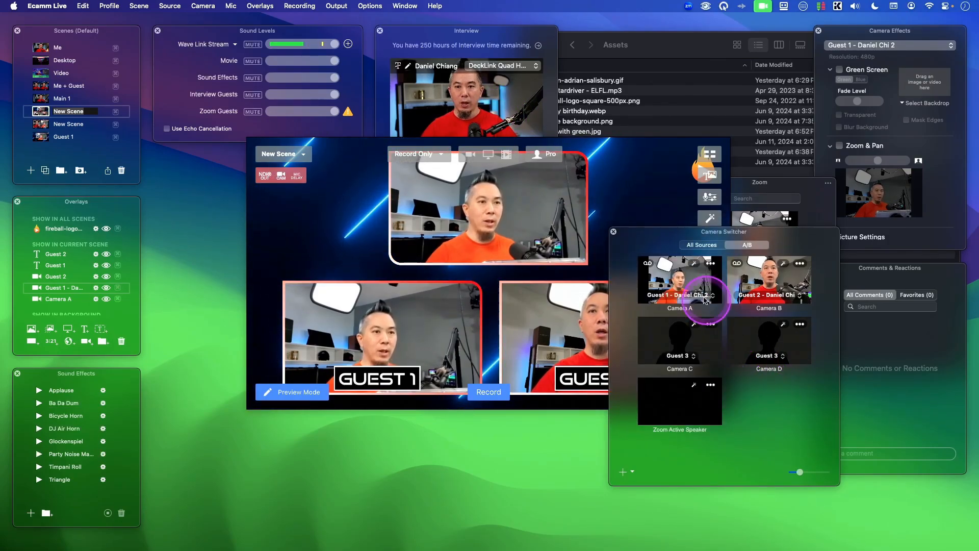
click(687, 295)
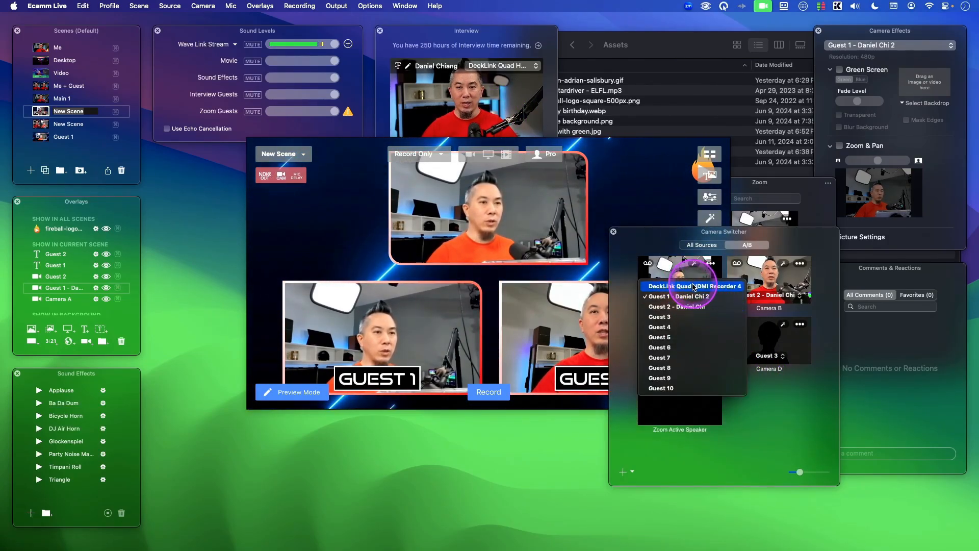
click(694, 287)
click(621, 183)
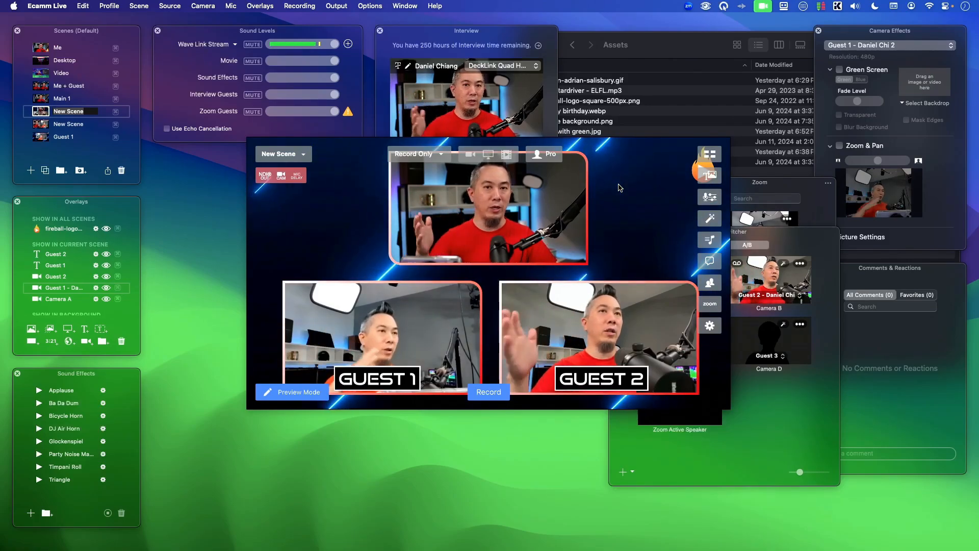
Step: Move the Camera Switcher away from the Zoom participants and examine the placeholder assignment choices for the first participant
click(749, 300)
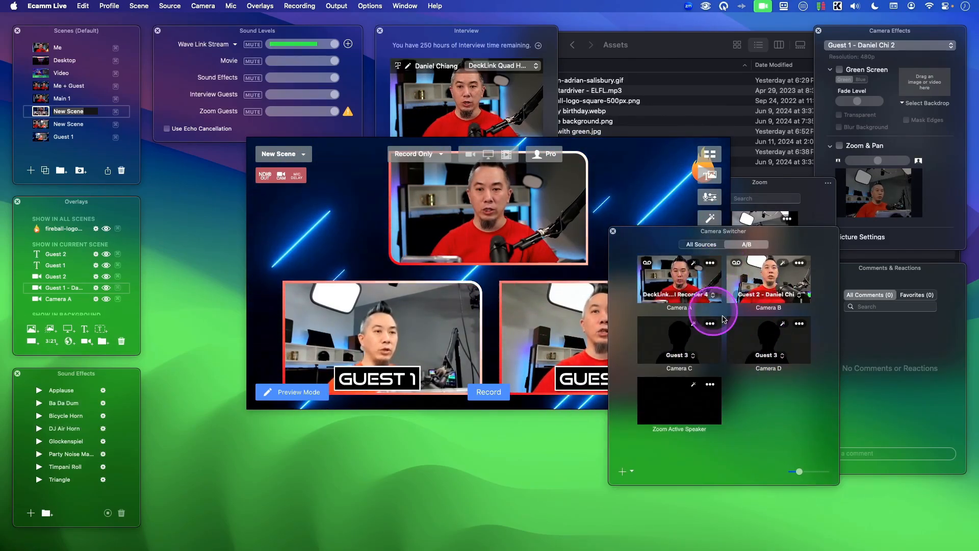
click(768, 301)
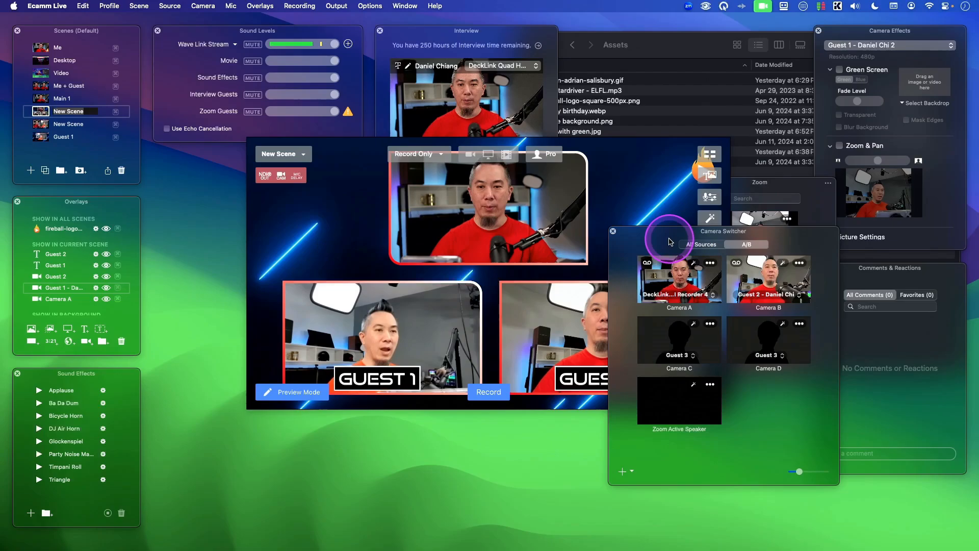
drag(663, 237, 714, 275)
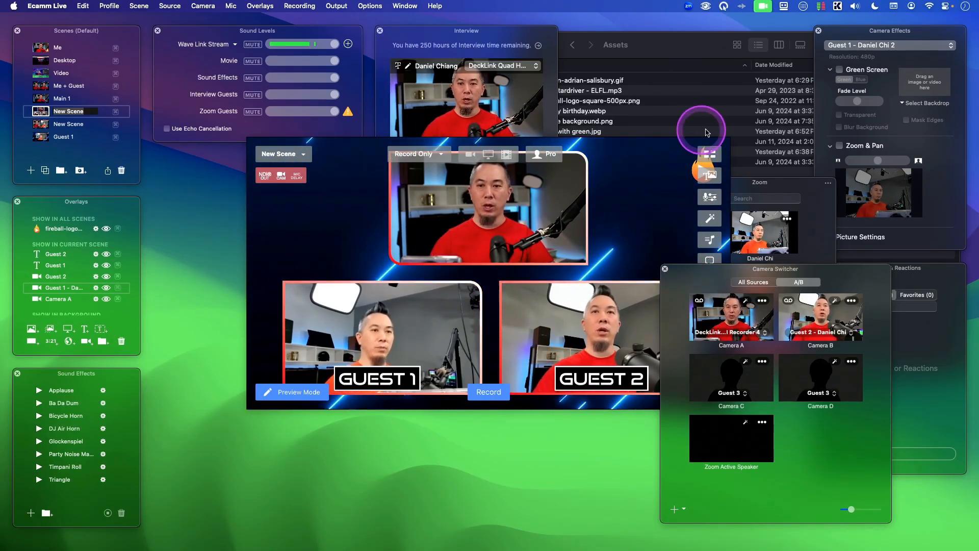
click(829, 240)
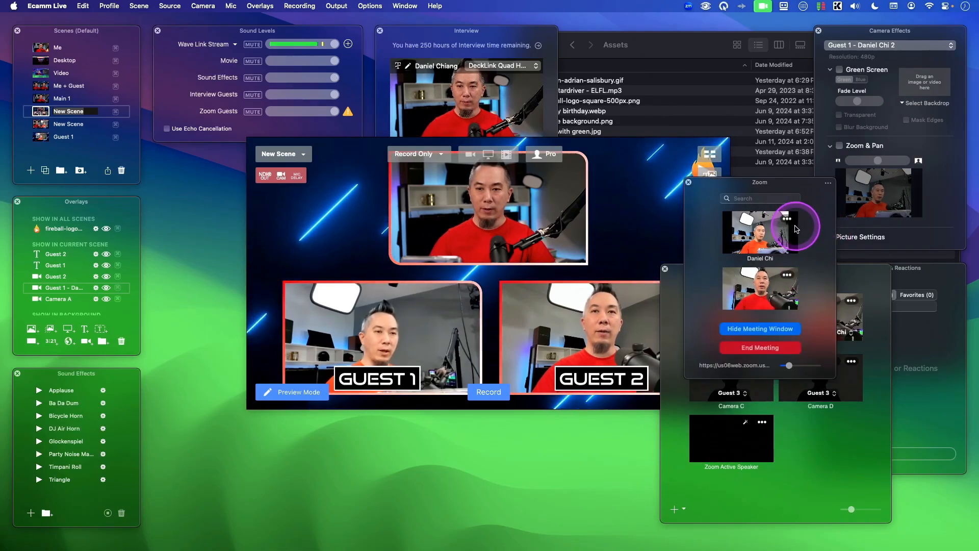
click(787, 219)
mouse_move(824, 272)
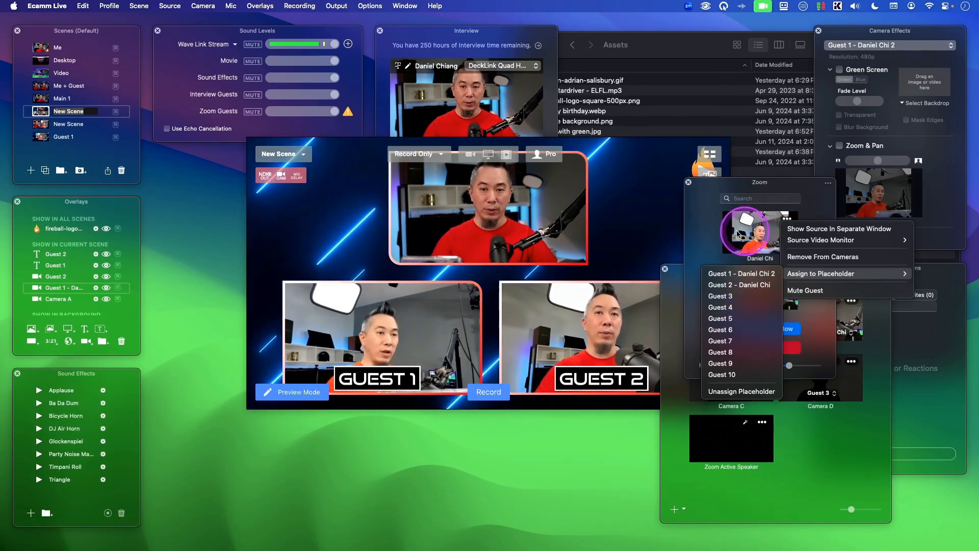
click(702, 233)
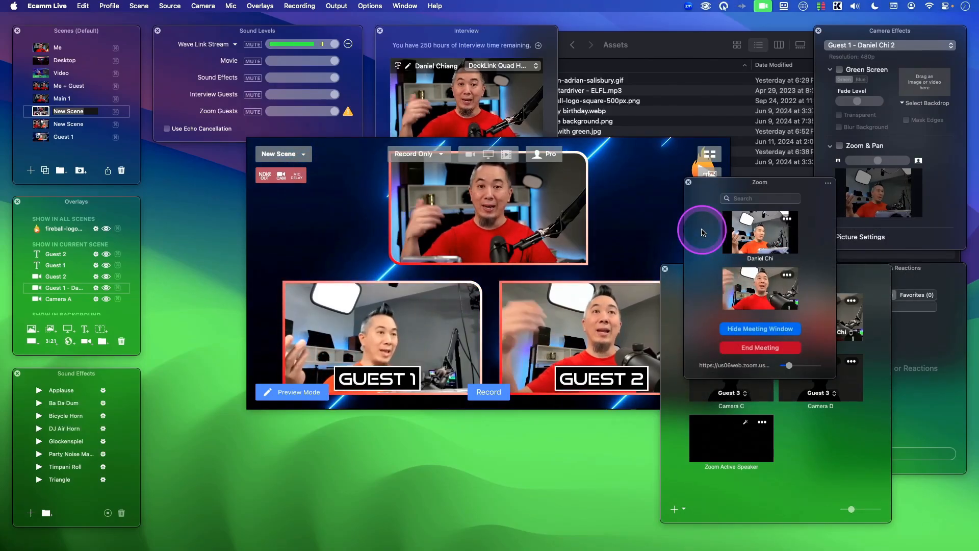